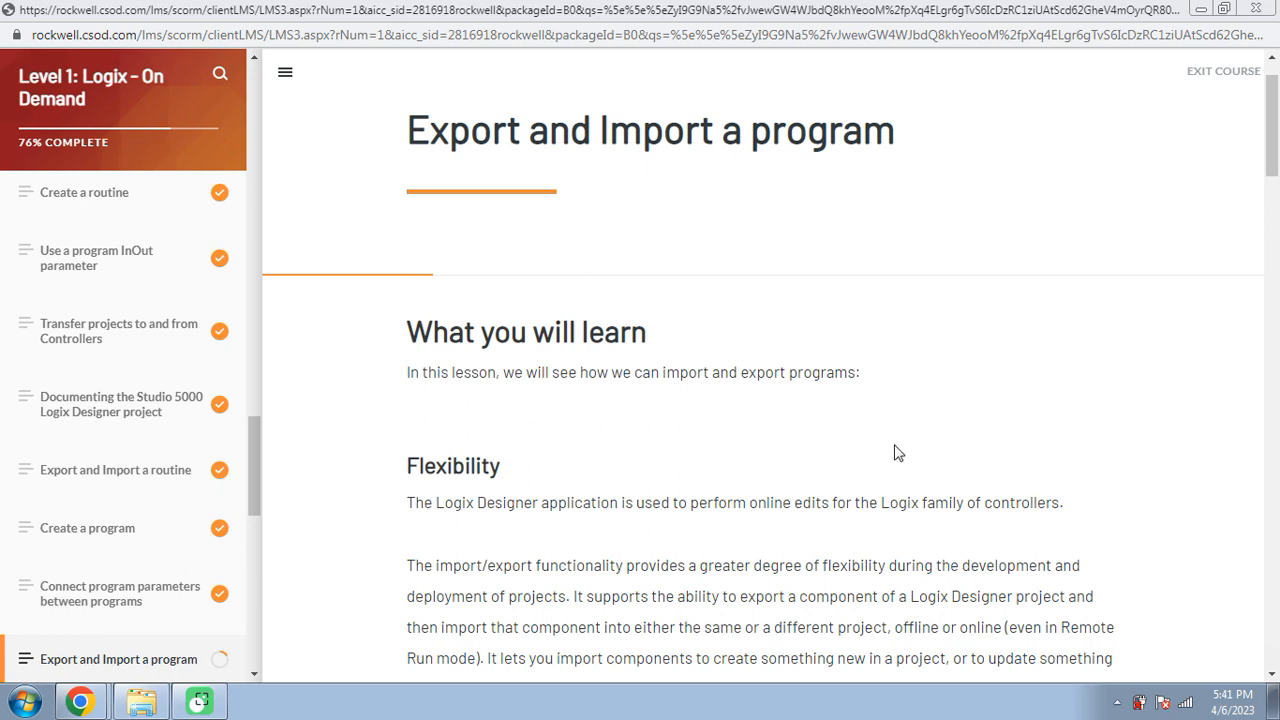
- Play the lesson's demonstration video on exporting and importing a program in full screen
scroll(899, 455, "down", 2)
scroll(899, 455, "down", 2)
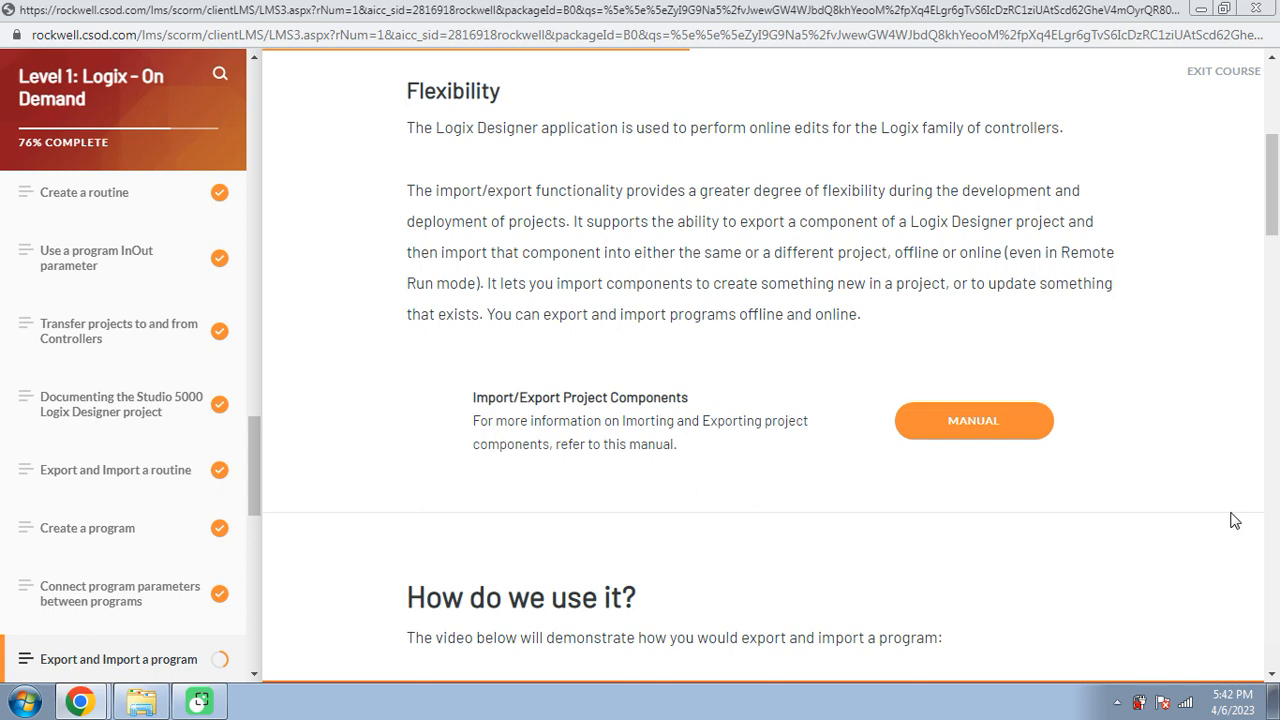
scroll(1235, 521, "down", 5)
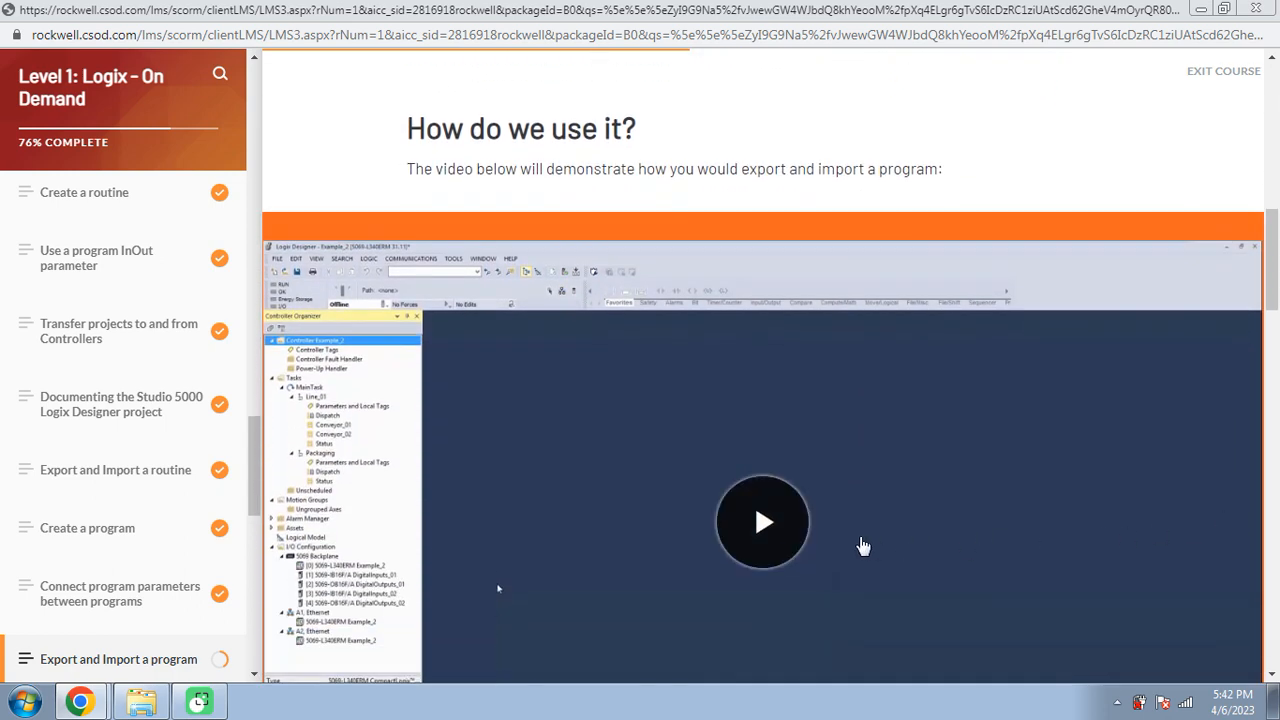
left_click(766, 523)
left_click(1196, 646)
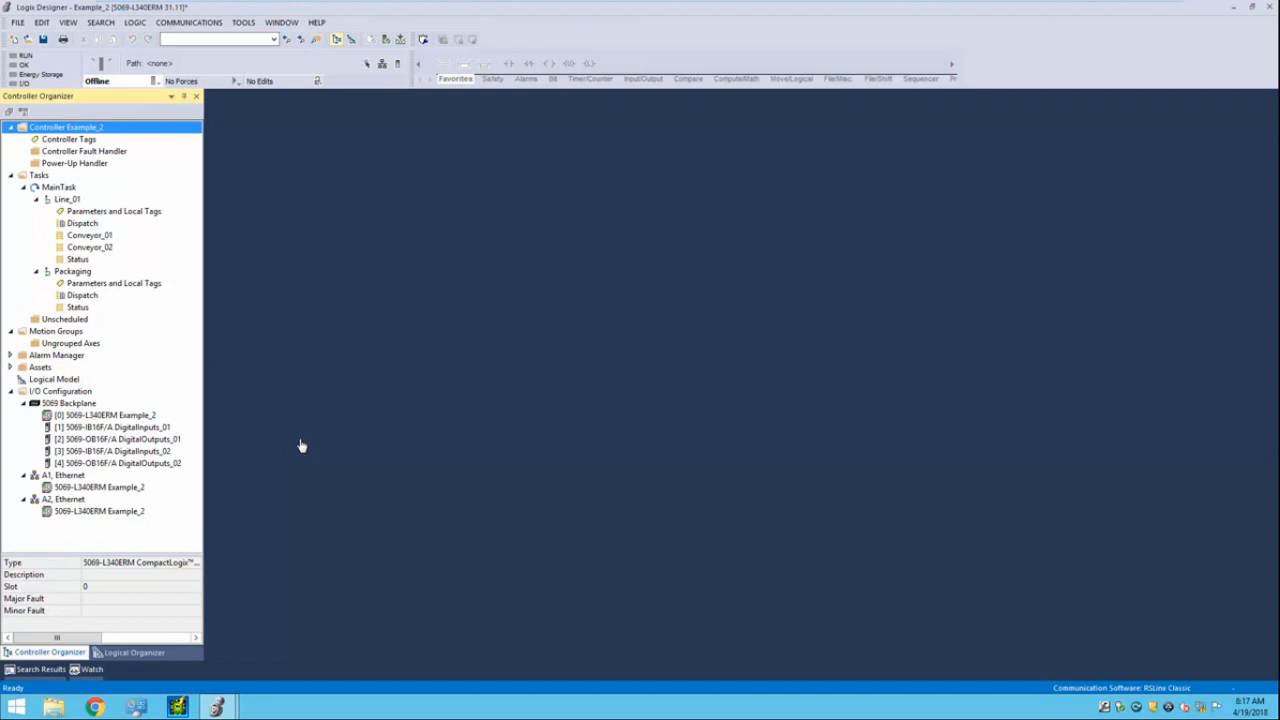
- Export the Line_01 program to the Projects folder as Line_01 in L5X format
left_click(68, 194)
right_click(69, 195)
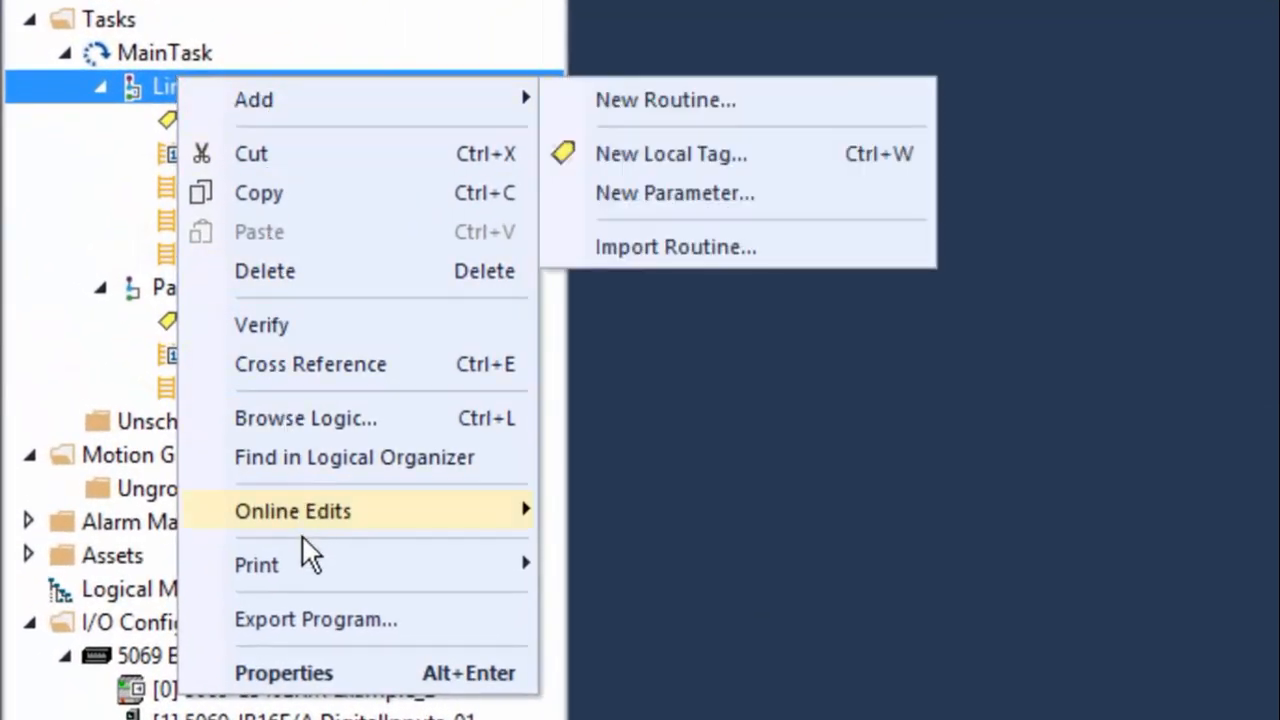
left_click(308, 618)
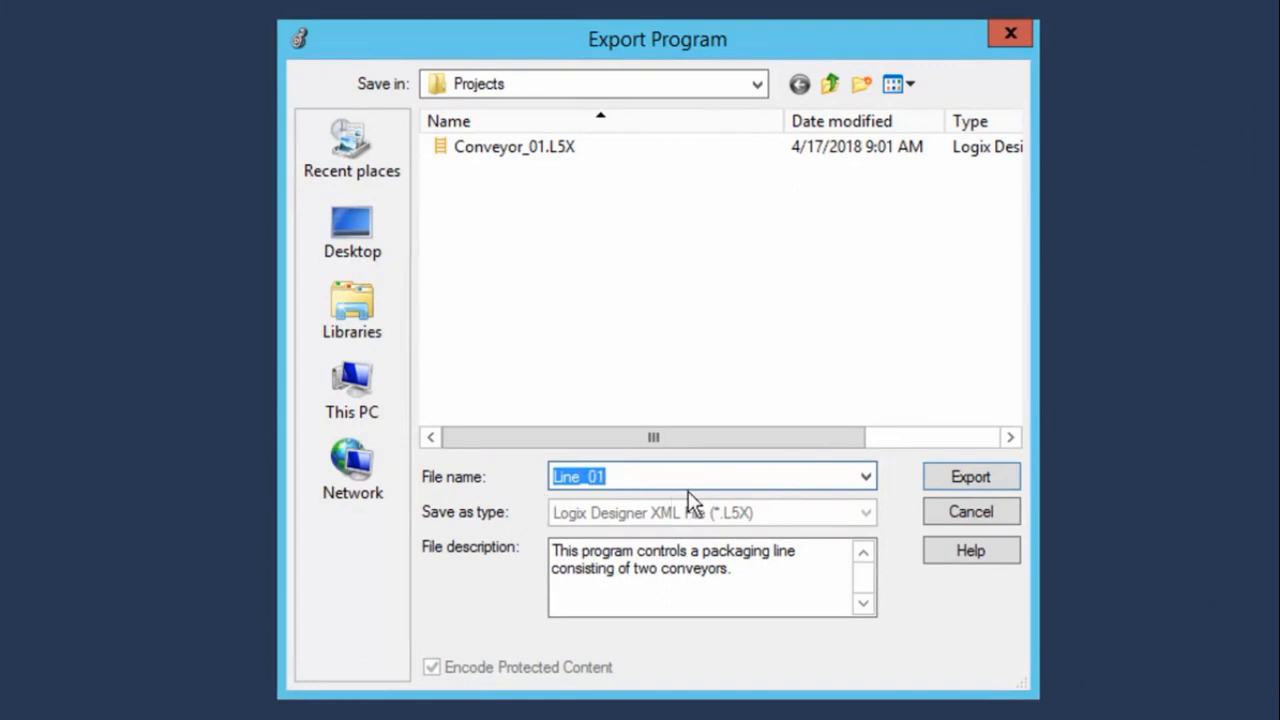
left_click(966, 480)
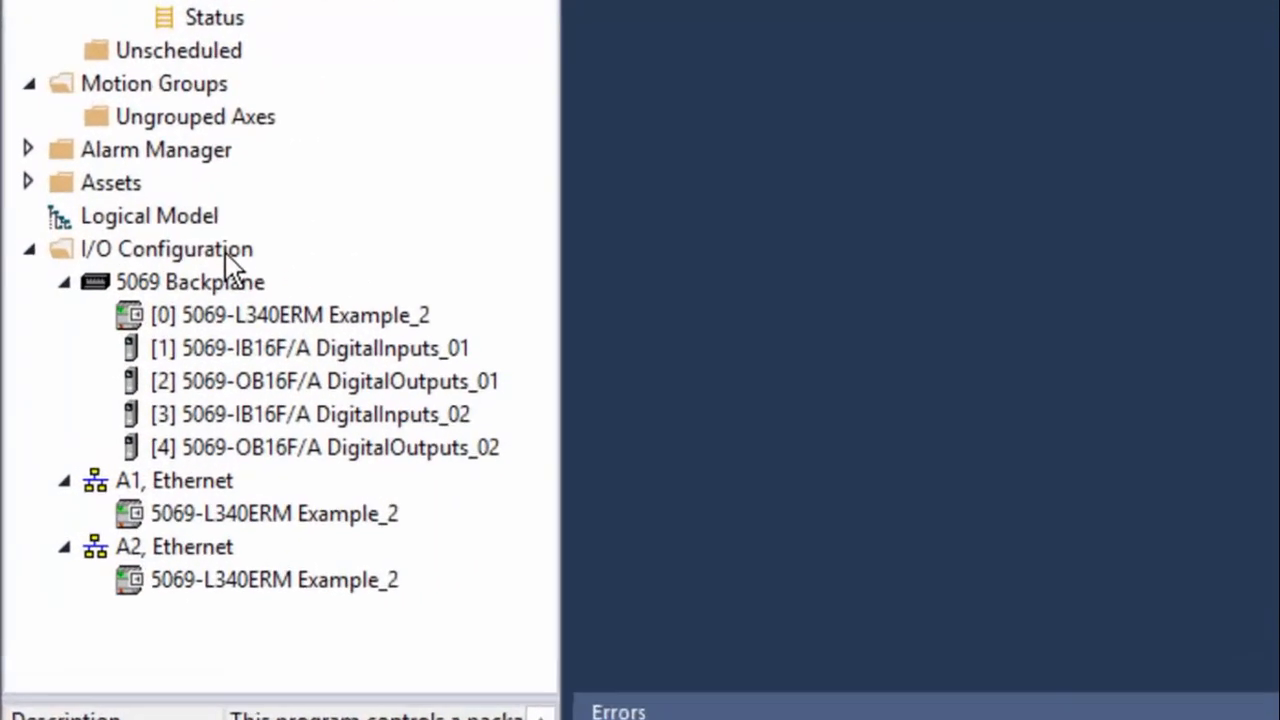
- Open the Packaging program's Status routine and enlarge its ladder diagram
left_click(82, 393)
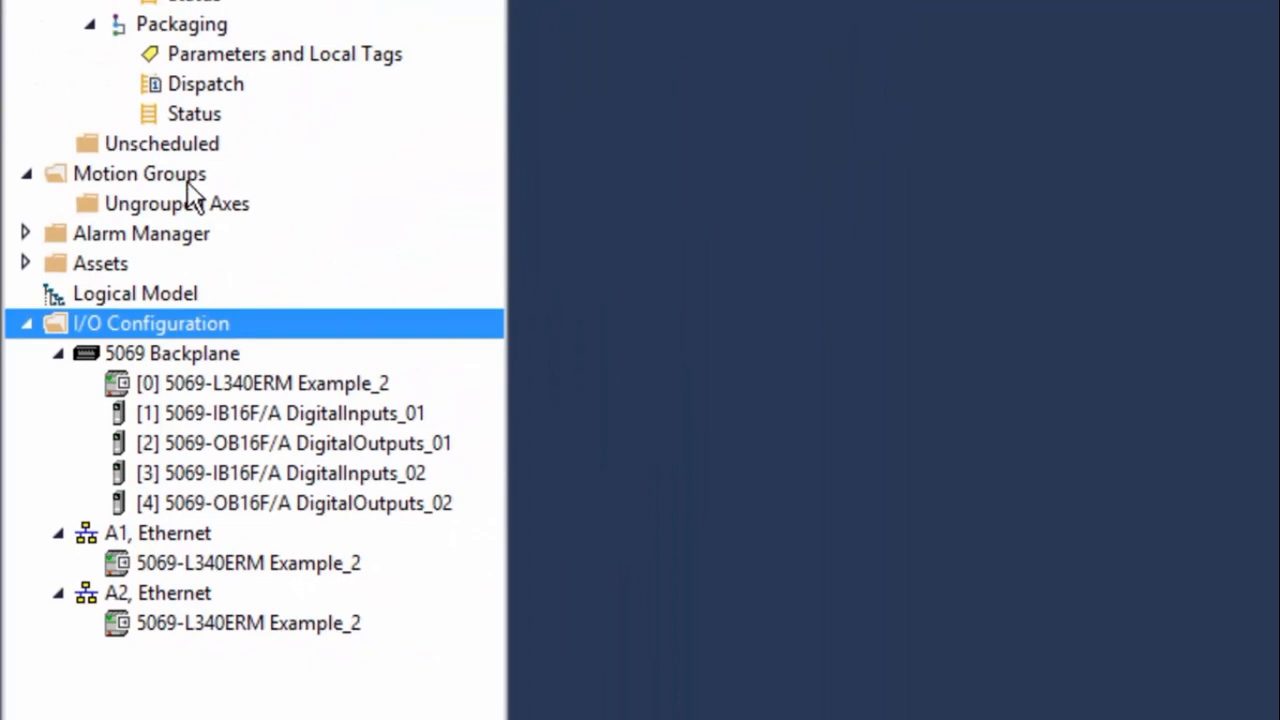
left_click(199, 116)
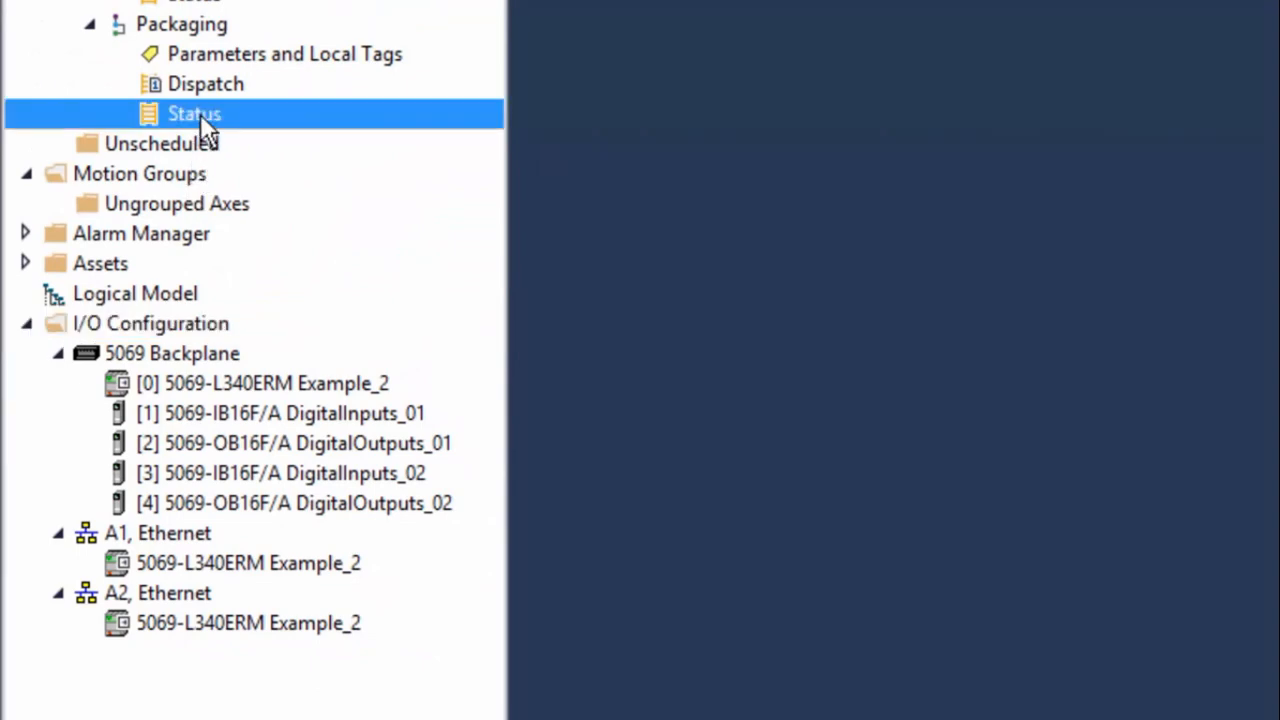
right_click(200, 114)
left_click(251, 130)
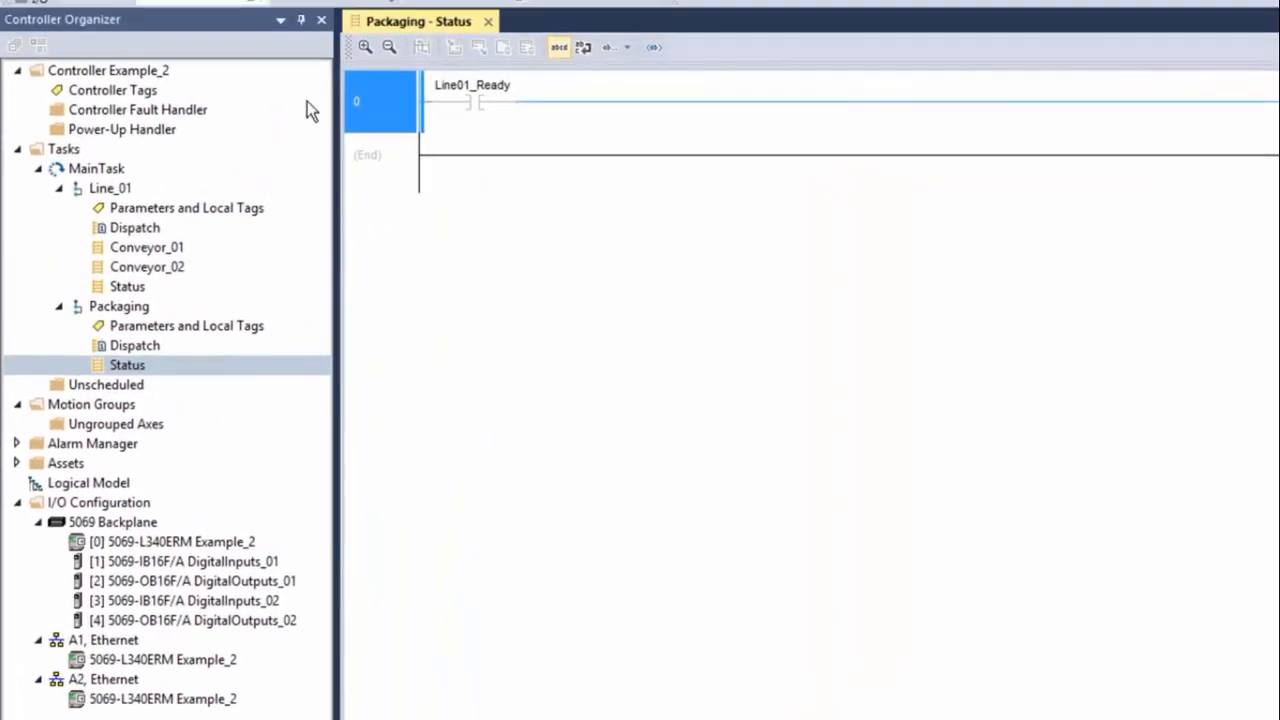
left_click(362, 48)
left_click(362, 48)
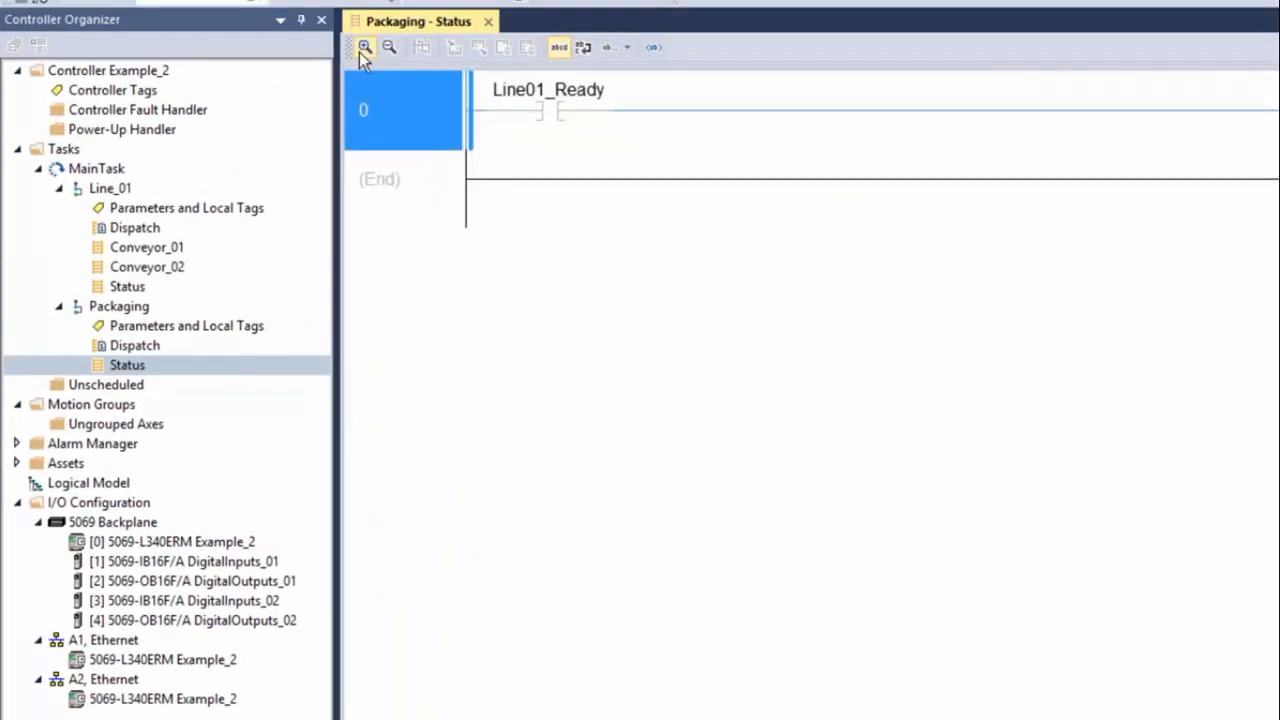
left_click(362, 48)
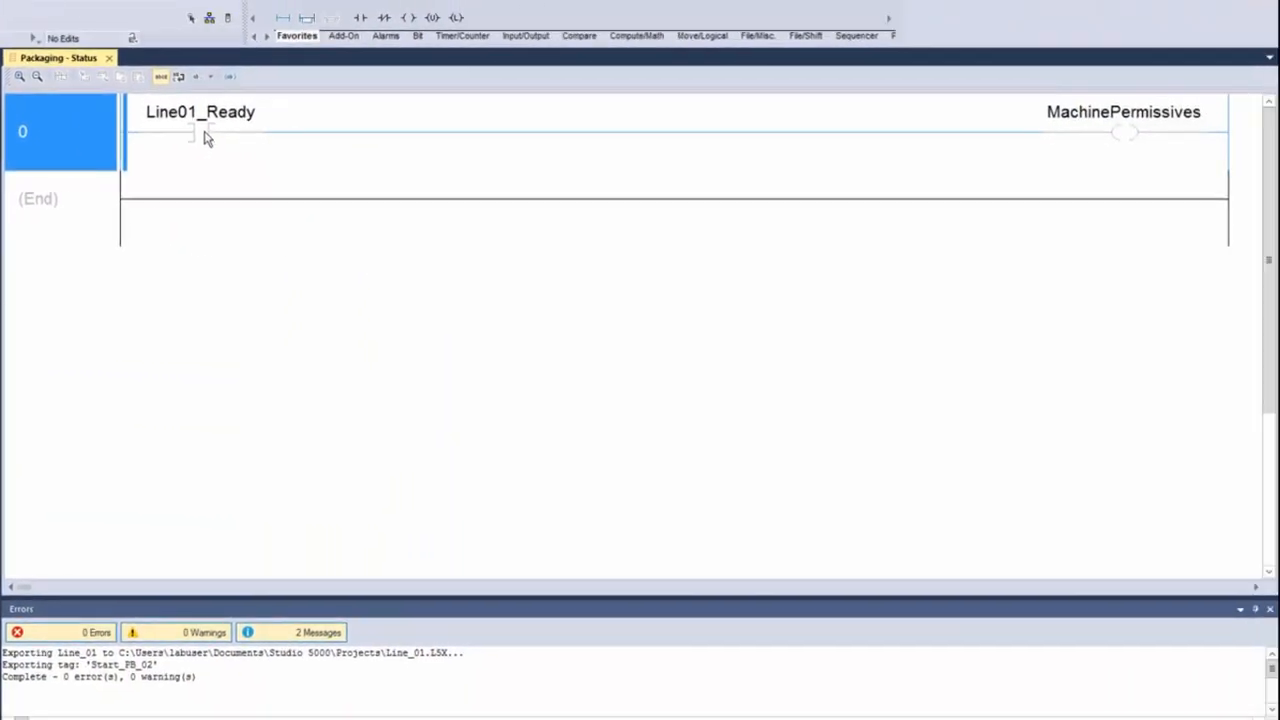
- Duplicate the Line01_Ready contact on rung 0 and assign the copy to the tag Line02_Ready
left_click(588, 121)
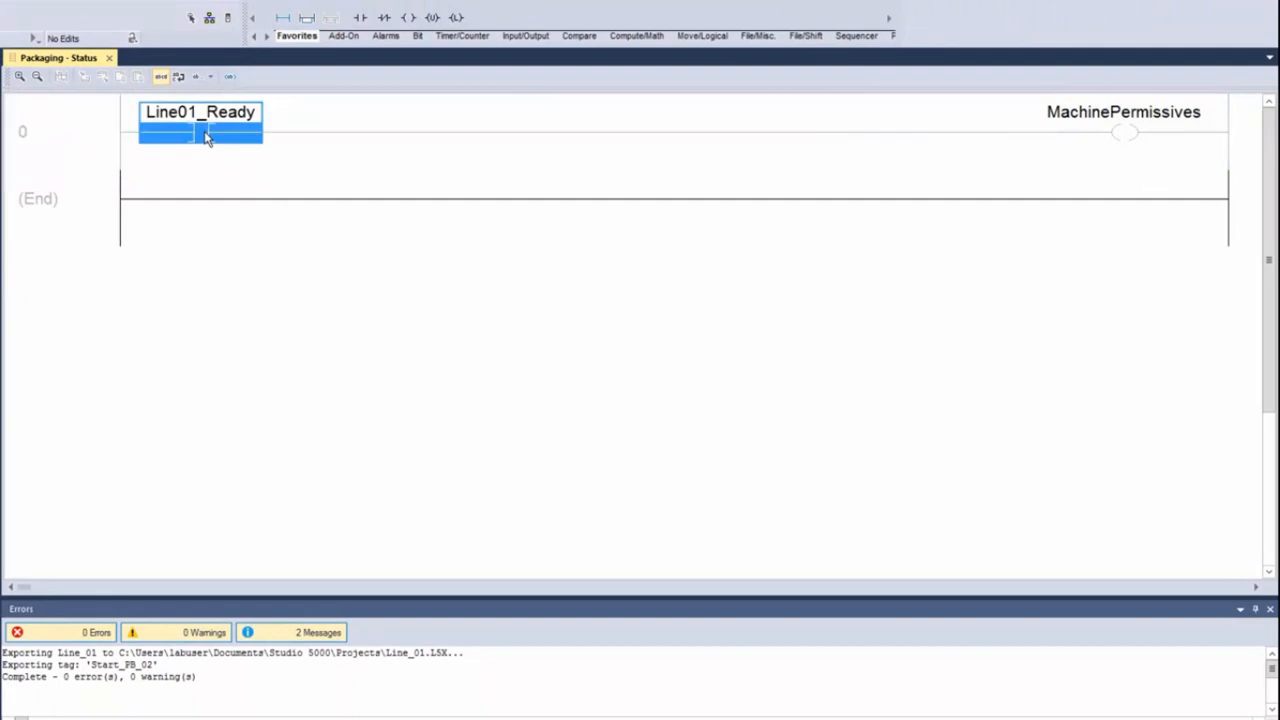
key("Up")
key("ctrl+c")
key("ctrl+v")
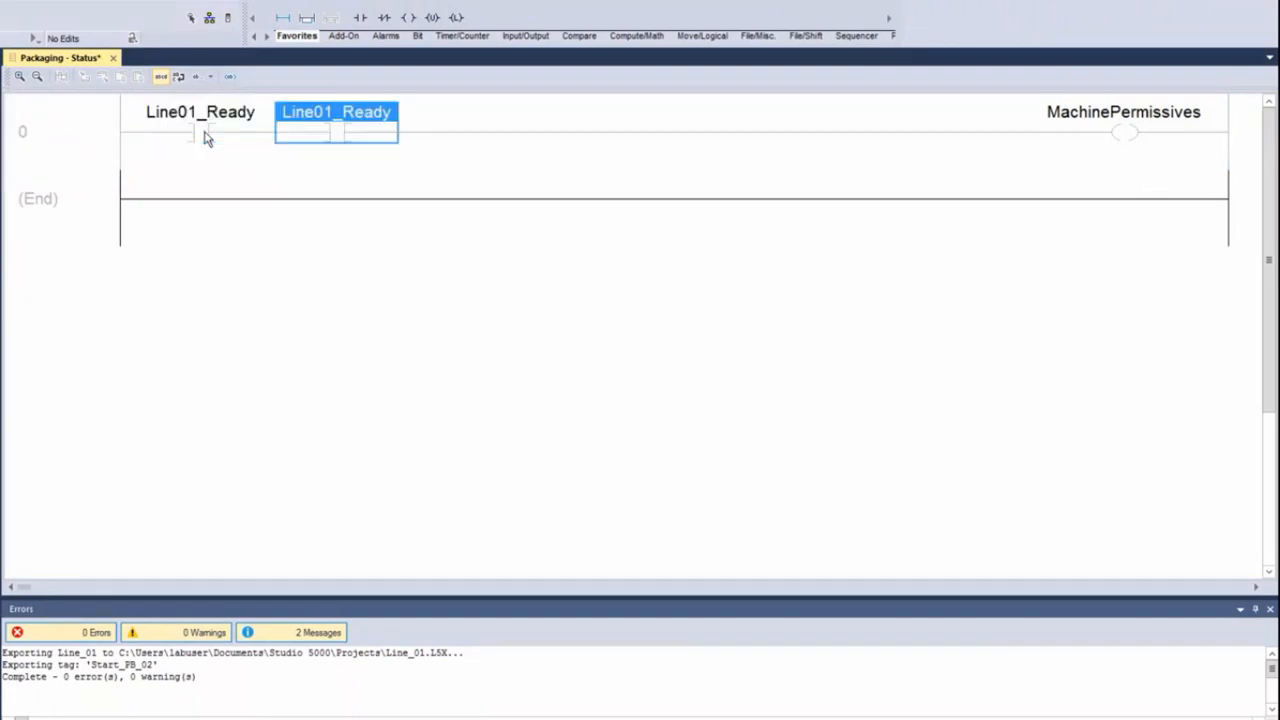
double_click(335, 110)
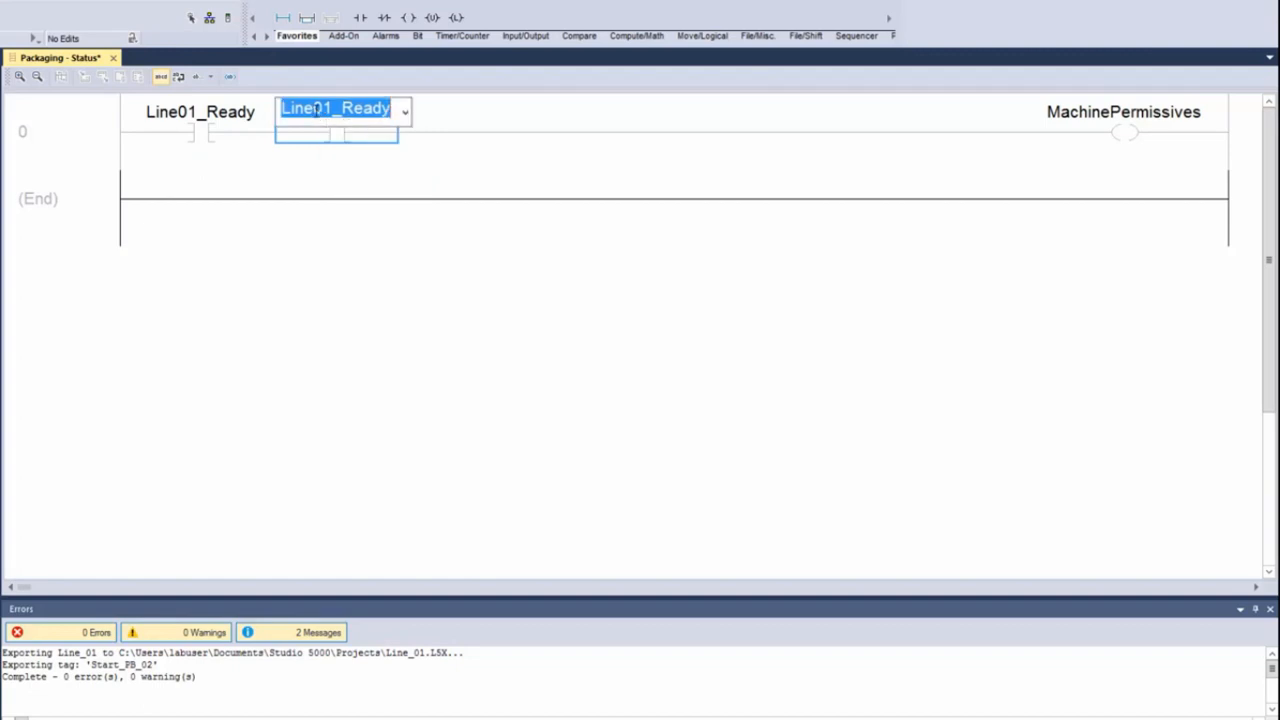
left_click(333, 110)
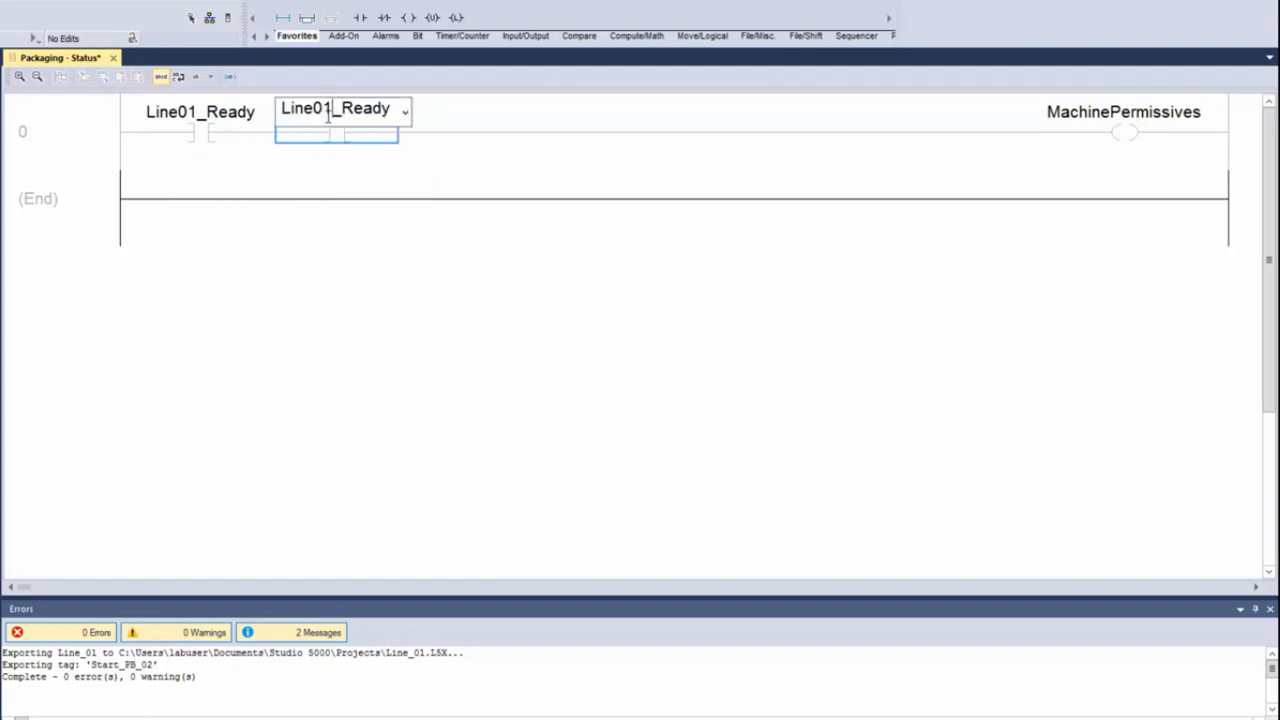
key("BackSpace")
type("2")
key("Return")
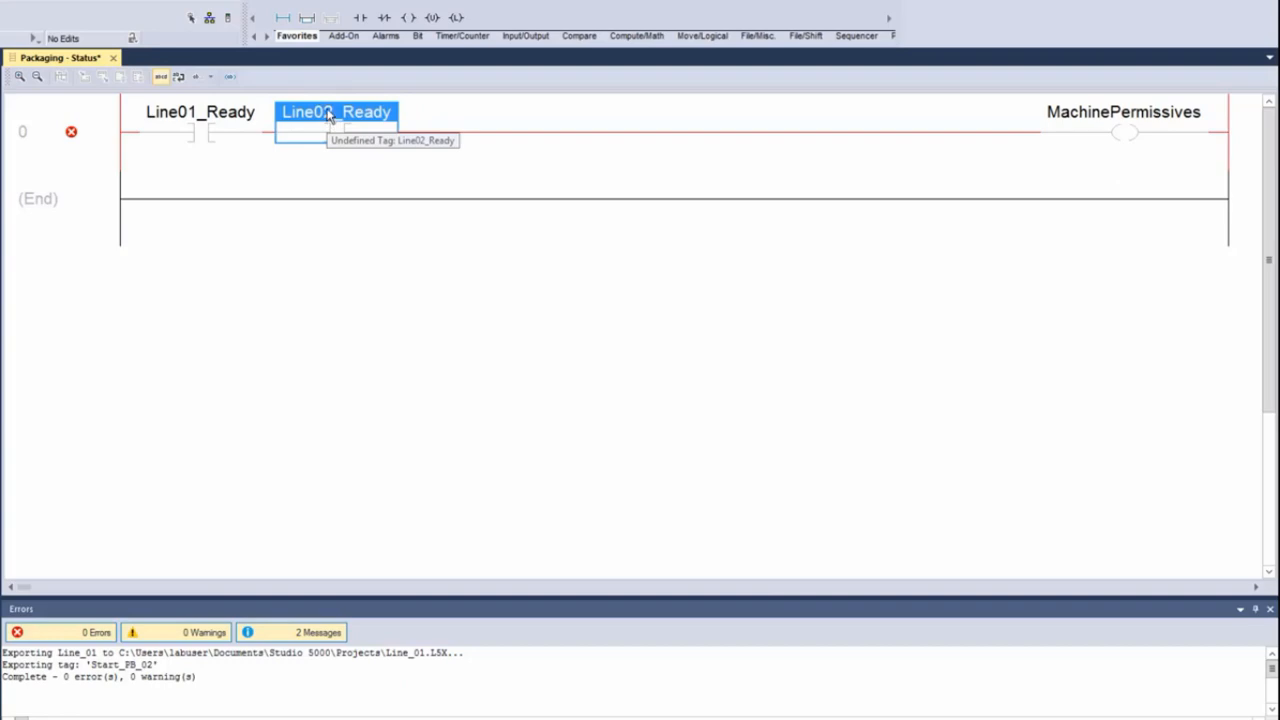
- Create Line02_Ready as a BOOL Input Parameter scoped to Packaging, and close the Status routine
right_click(329, 115)
left_click(350, 118)
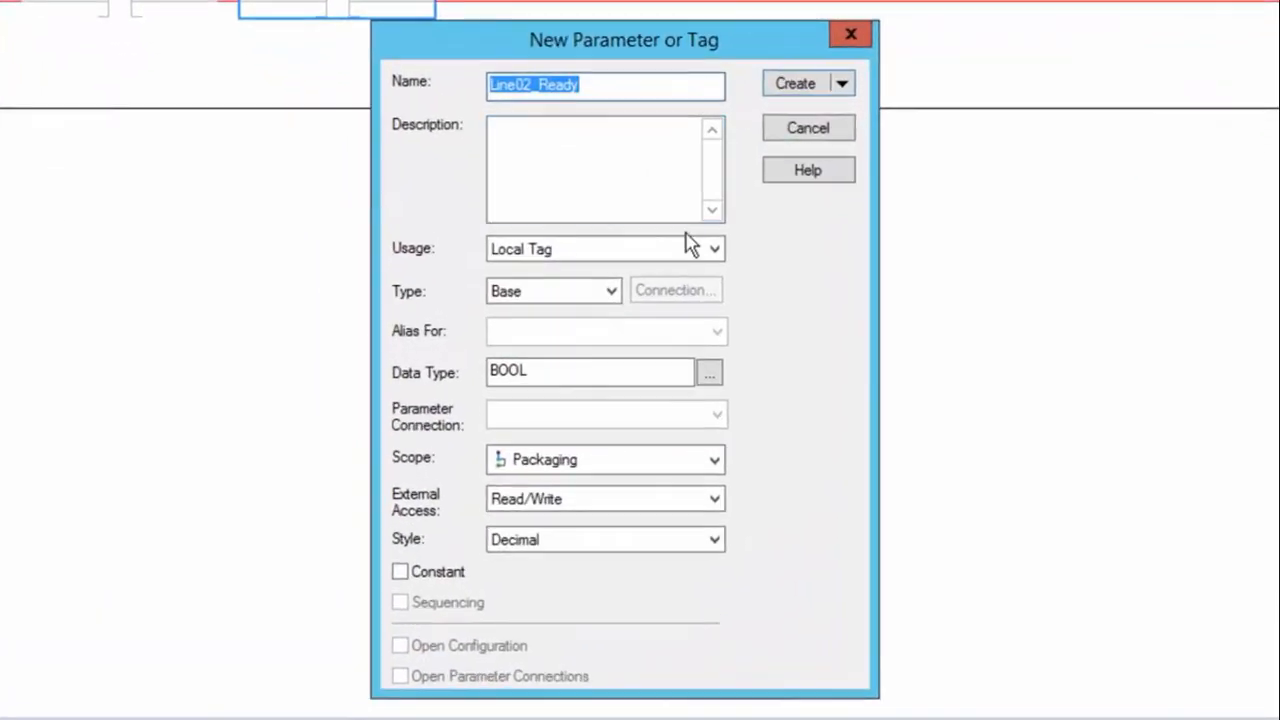
left_click(716, 252)
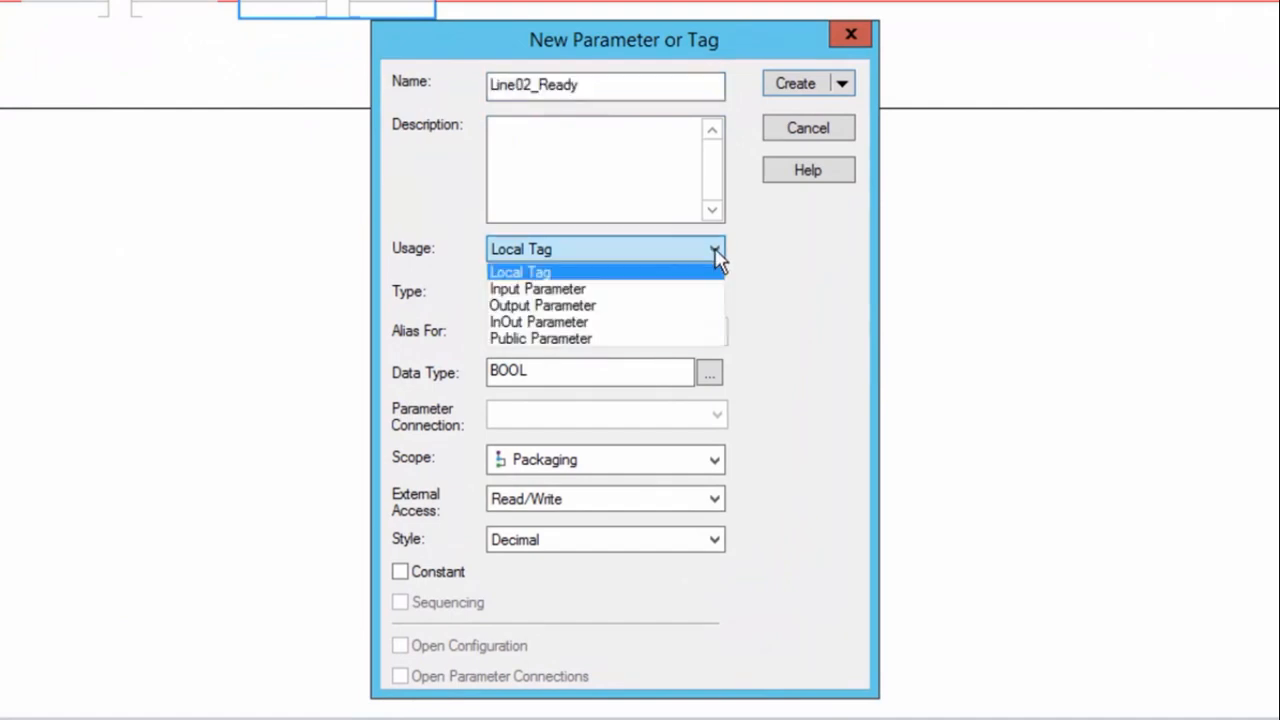
left_click(540, 289)
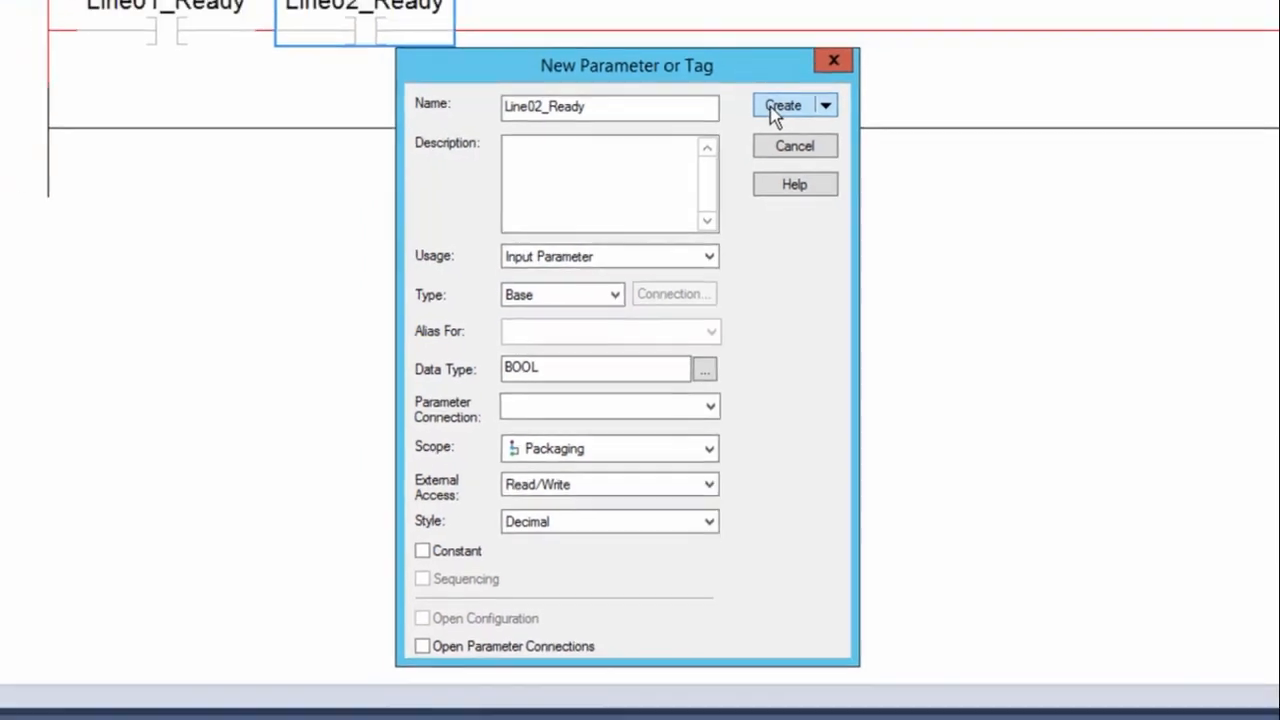
left_click(784, 88)
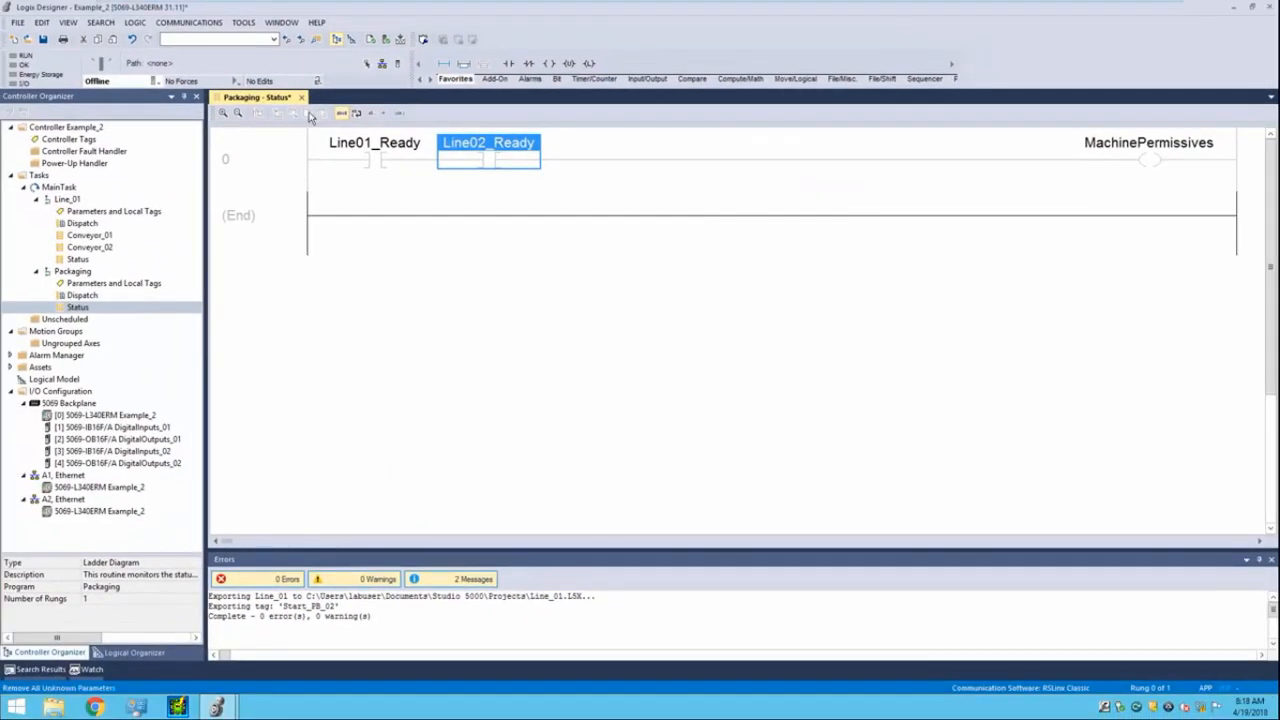
left_click(280, 83)
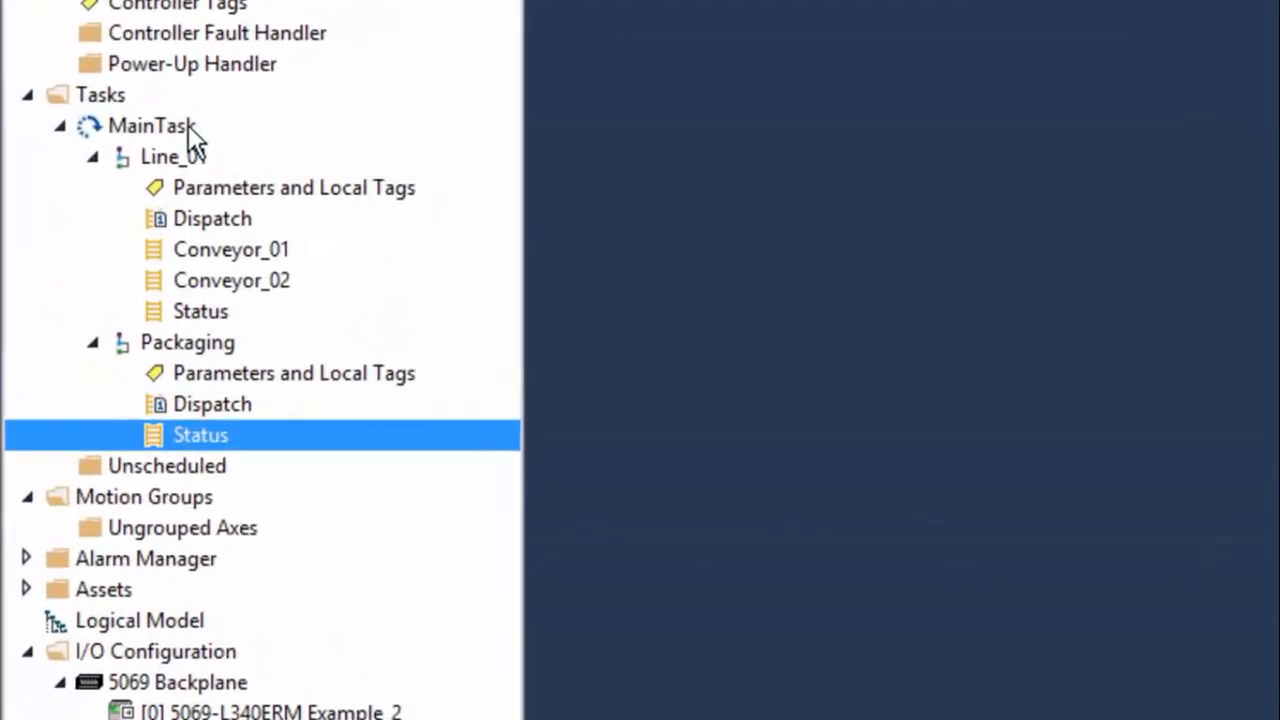
- Start importing a program into MainTask from the file Line_01.L5X in the Projects folder
left_click(188, 125)
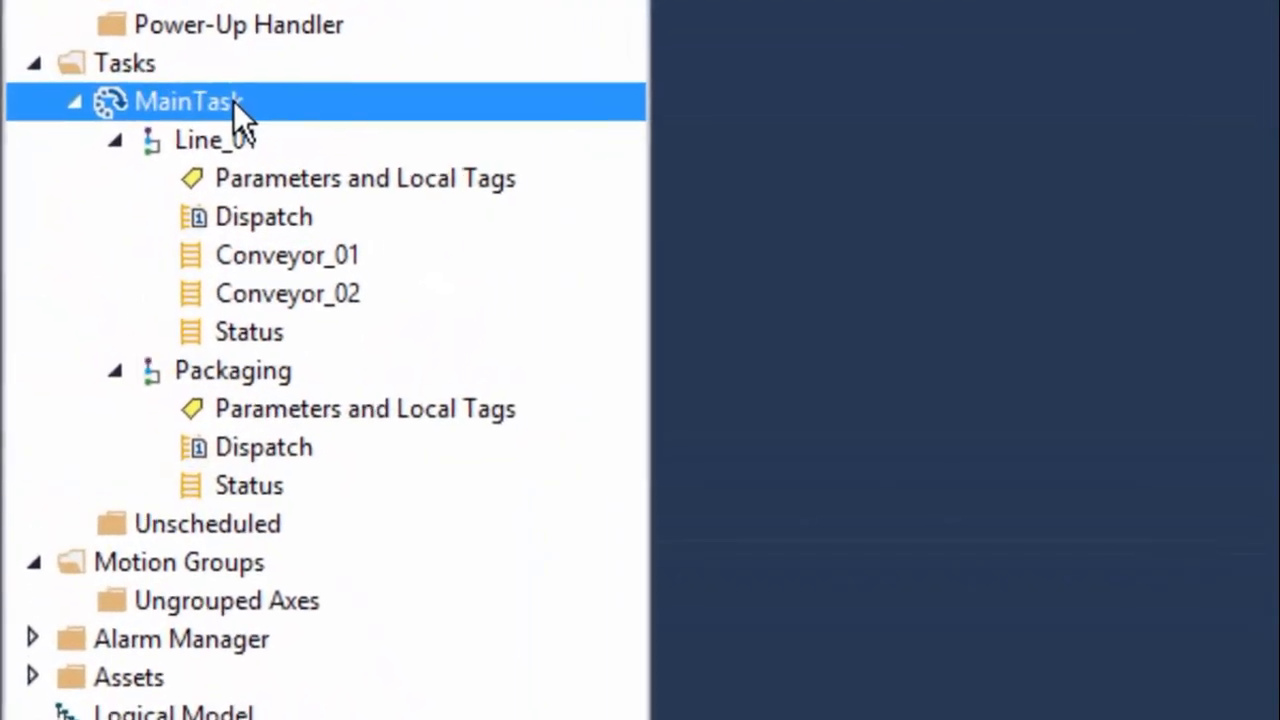
right_click(191, 126)
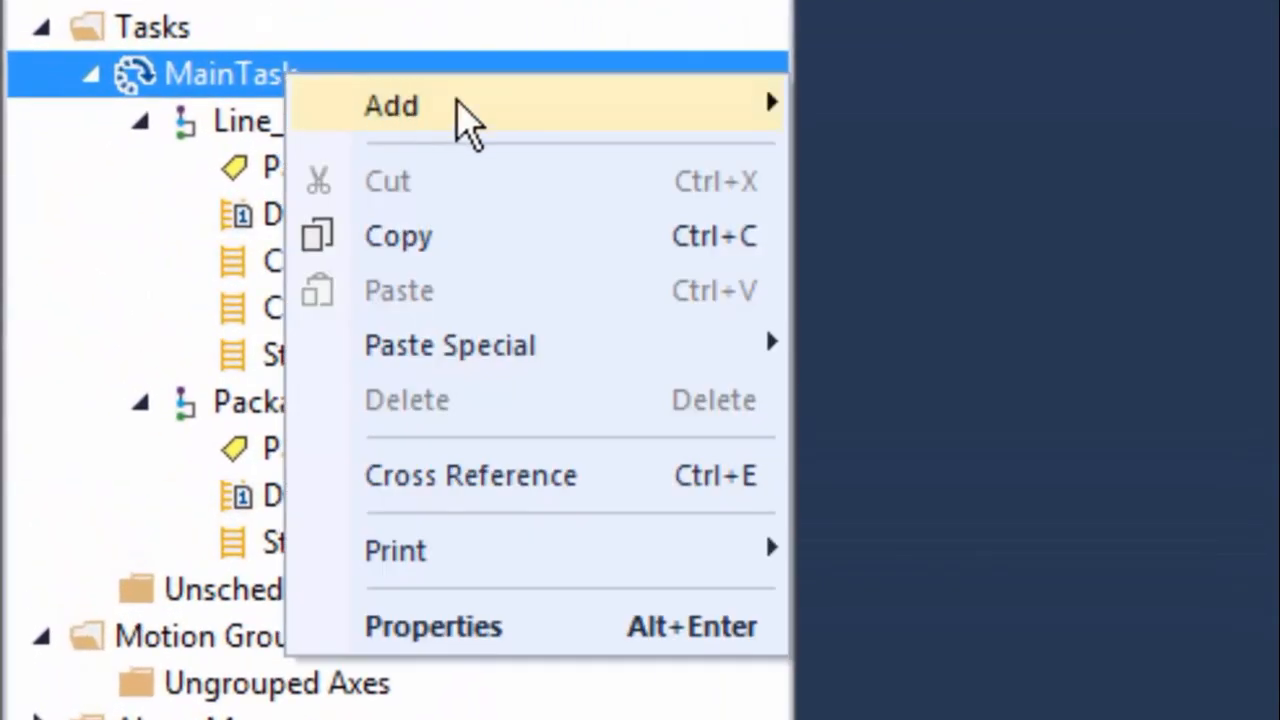
mouse_move(629, 120)
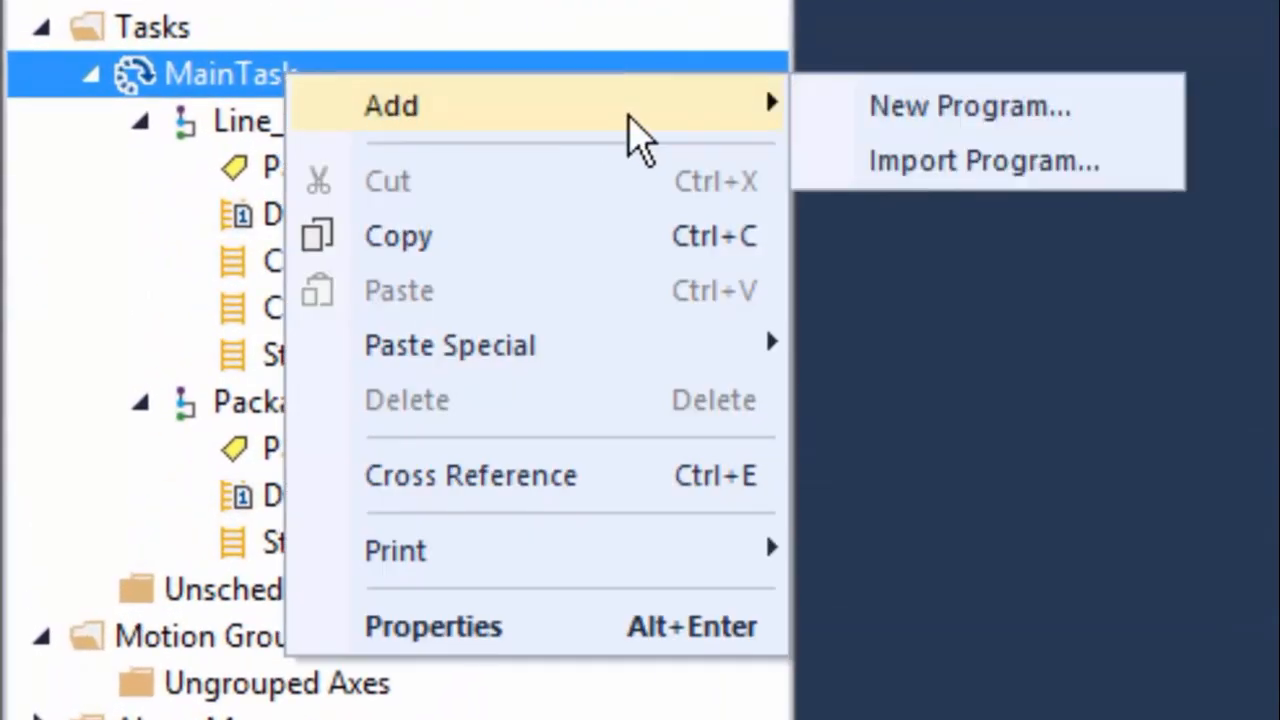
left_click(1020, 168)
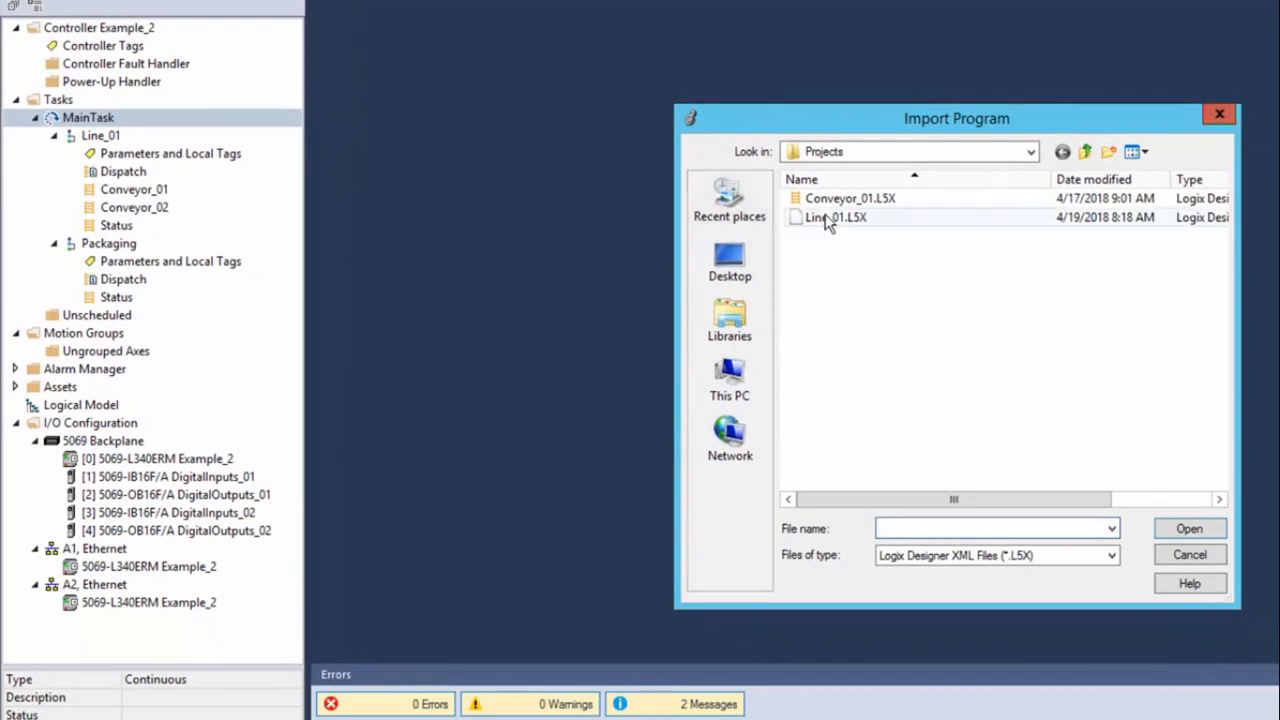
left_click(1020, 238)
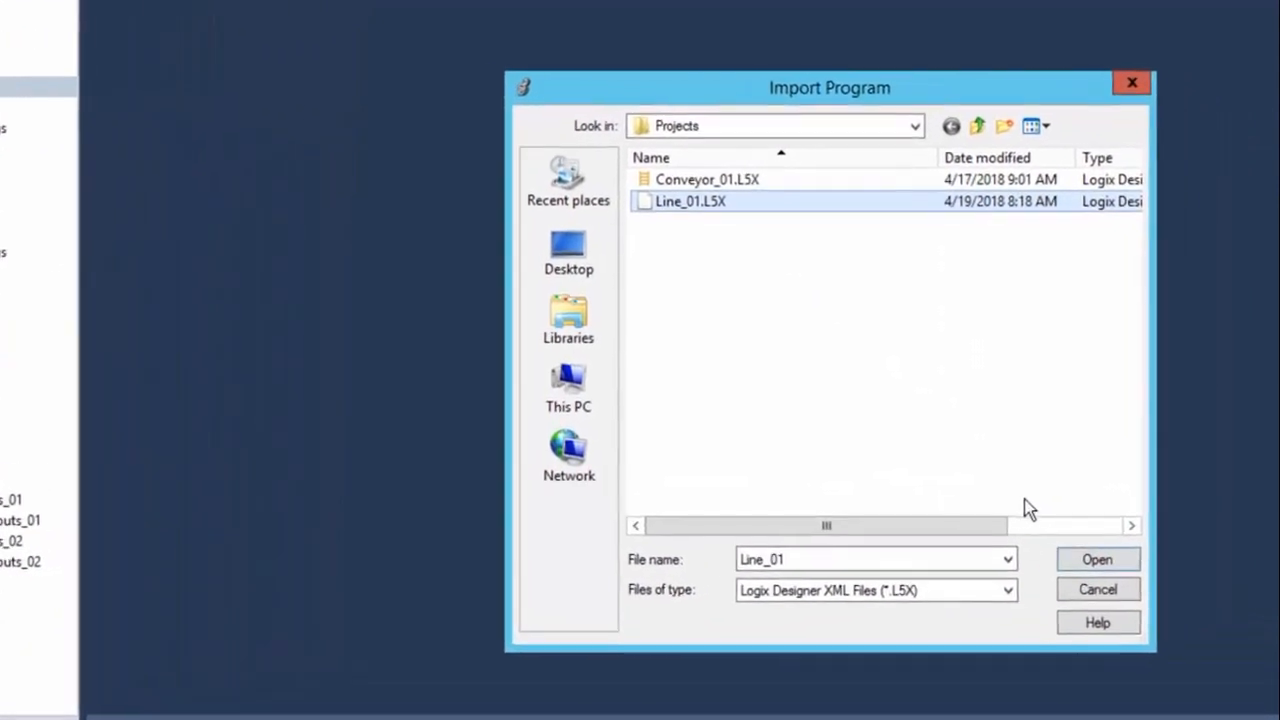
left_click(1097, 559)
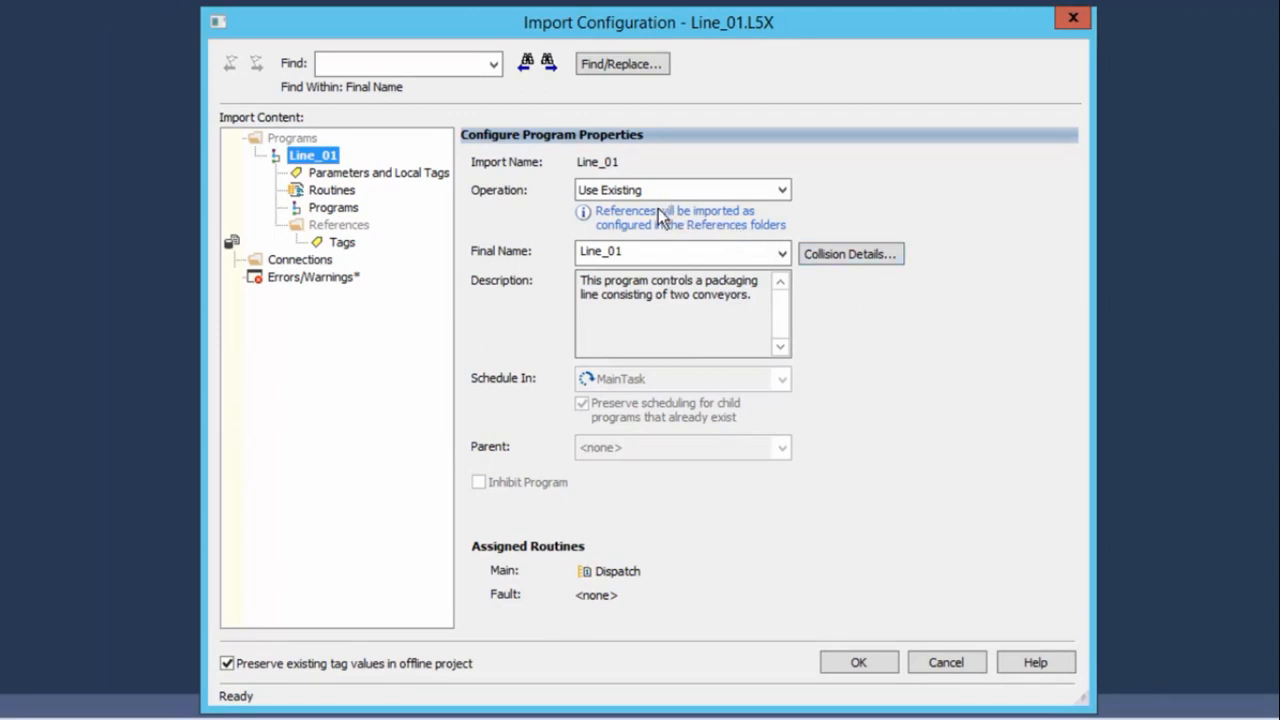
- Set the imported program's final name to Line_02
left_click(661, 253)
left_click(661, 253)
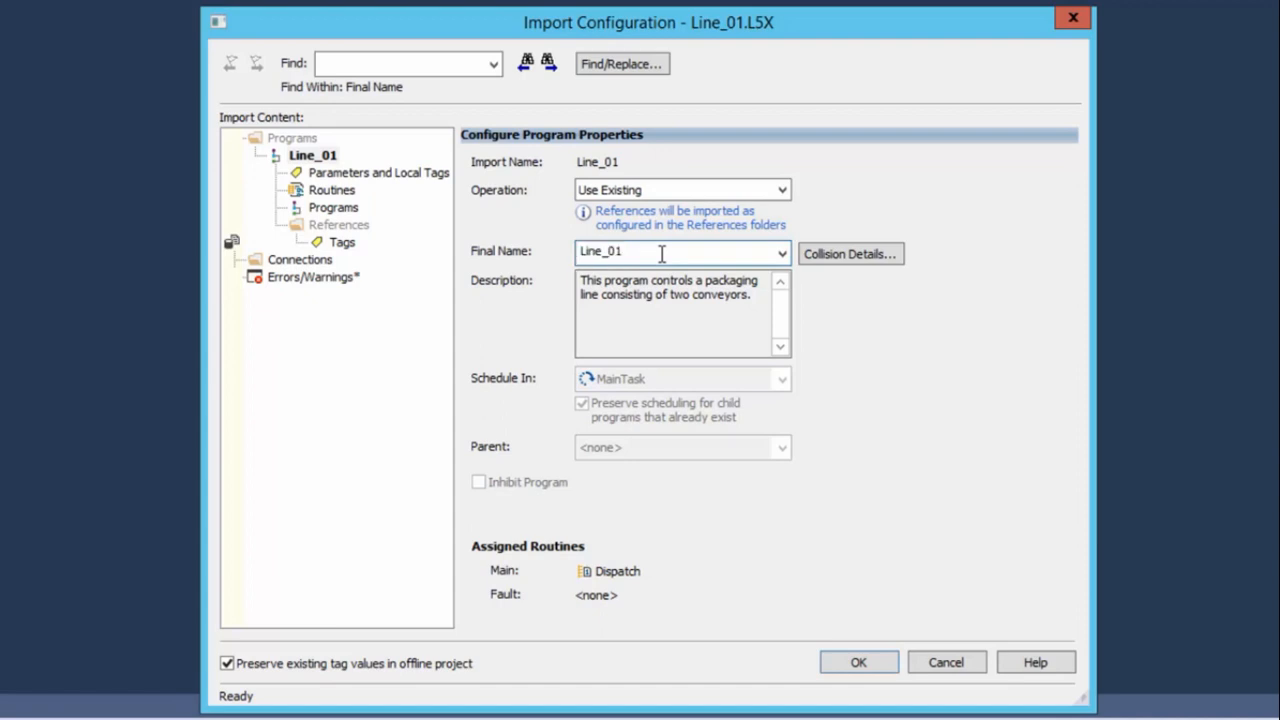
key("BackSpace")
type("2")
left_click(655, 309)
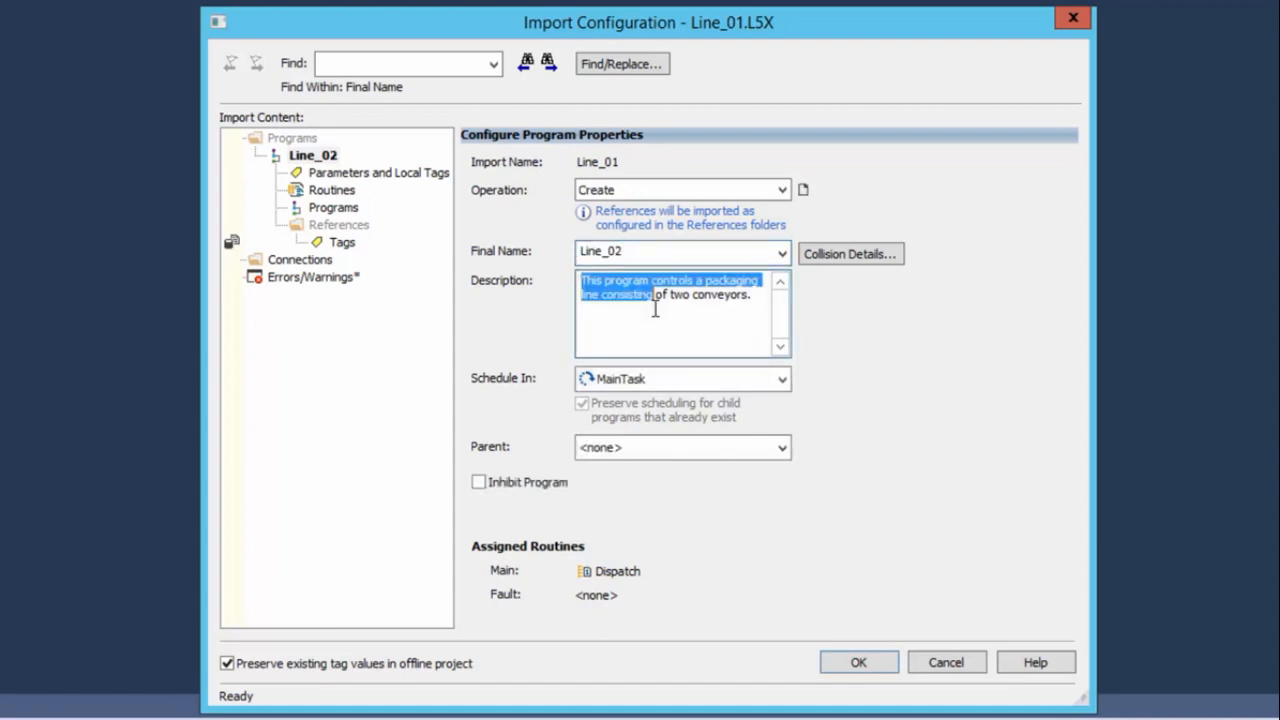
left_click(655, 309)
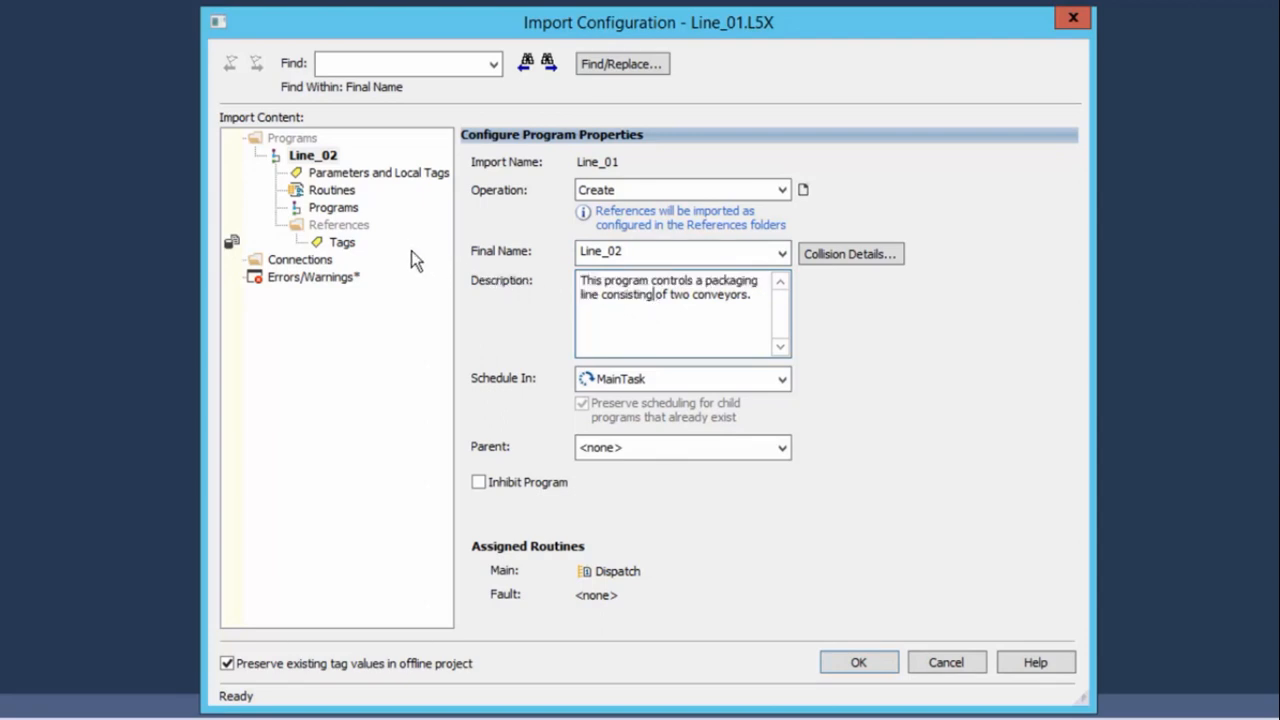
- In the import's tag references, set the final name of Local:1:I to Local:3:I
left_click(350, 246)
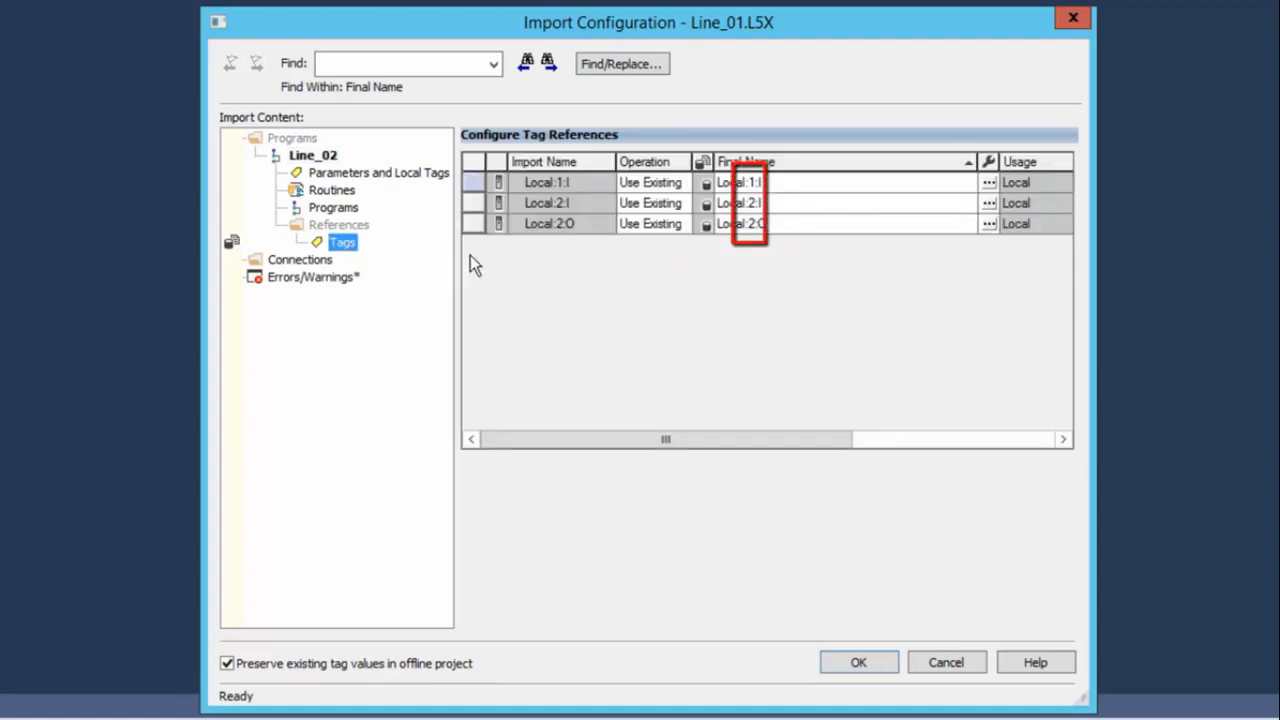
left_click(754, 182)
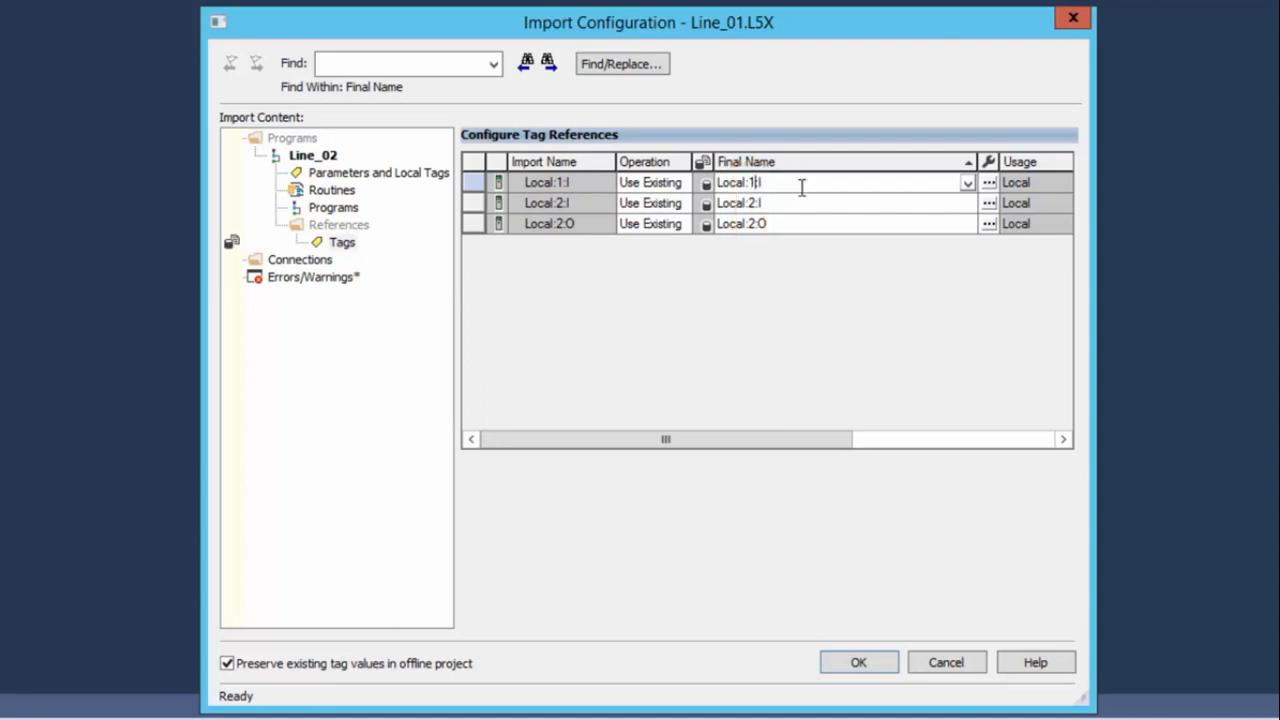
key("BackSpace")
key("BackSpace")
type("3:")
key("Return")
- Set the final name of the imported tag reference Local:2:I to Local:4:I
left_click(757, 205)
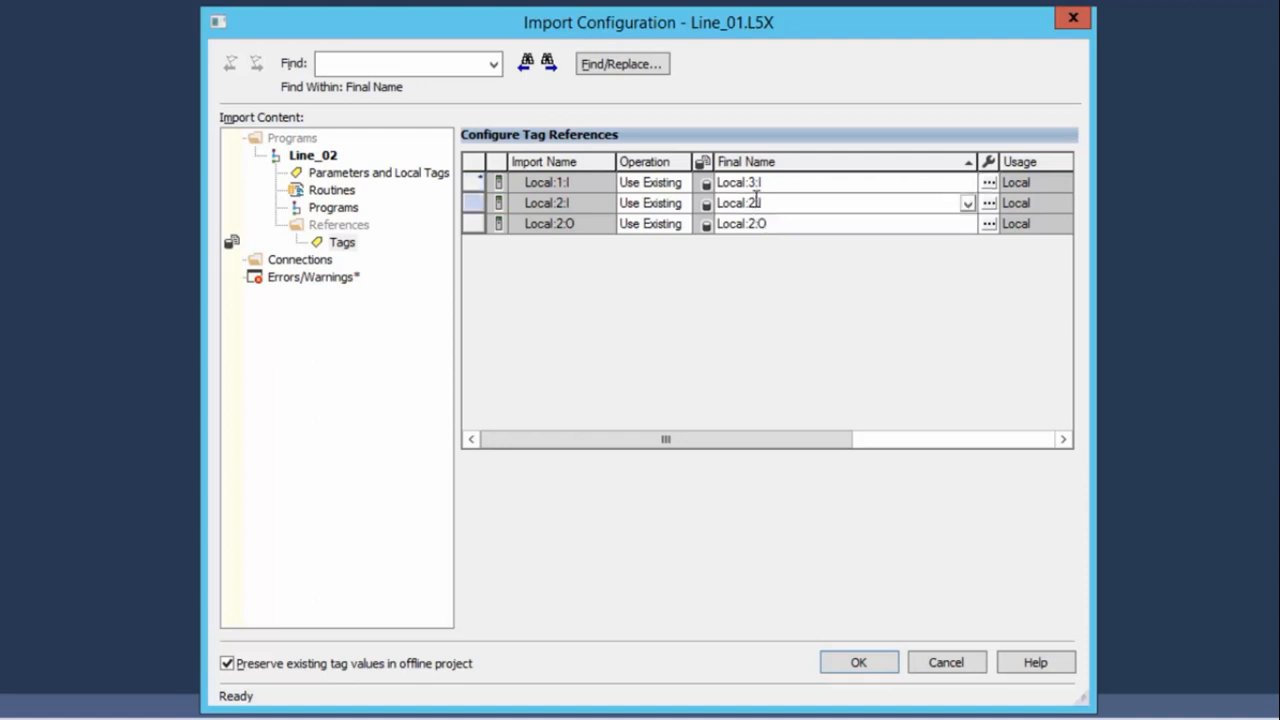
key("BackSpace")
key("BackSpace")
type("4:")
key("Return")
- Set the final name of the imported tag reference Local:2:O to Local:4:O
left_click(757, 224)
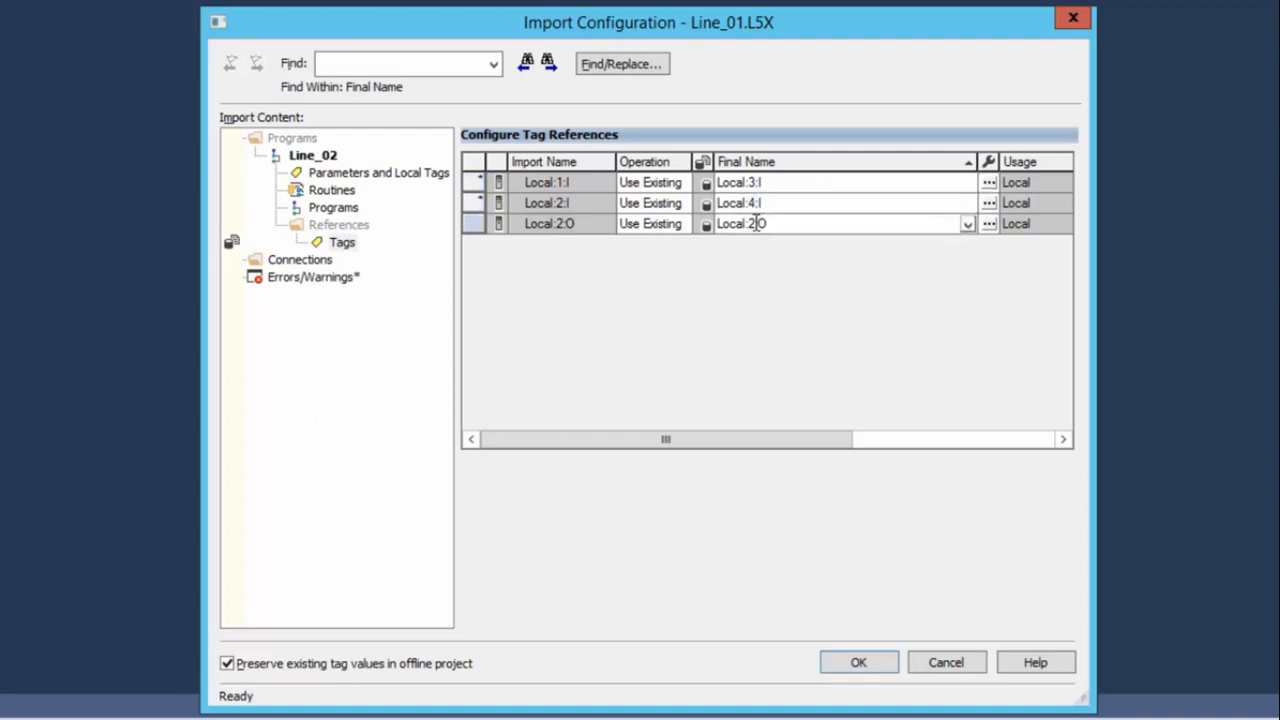
key("BackSpace")
key("BackSpace")
type("4:")
key("Return")
- Set the final connection of the Line_02.Line_Ready output to \Packaging.Line02_Ready and complete the program import
left_click(320, 260)
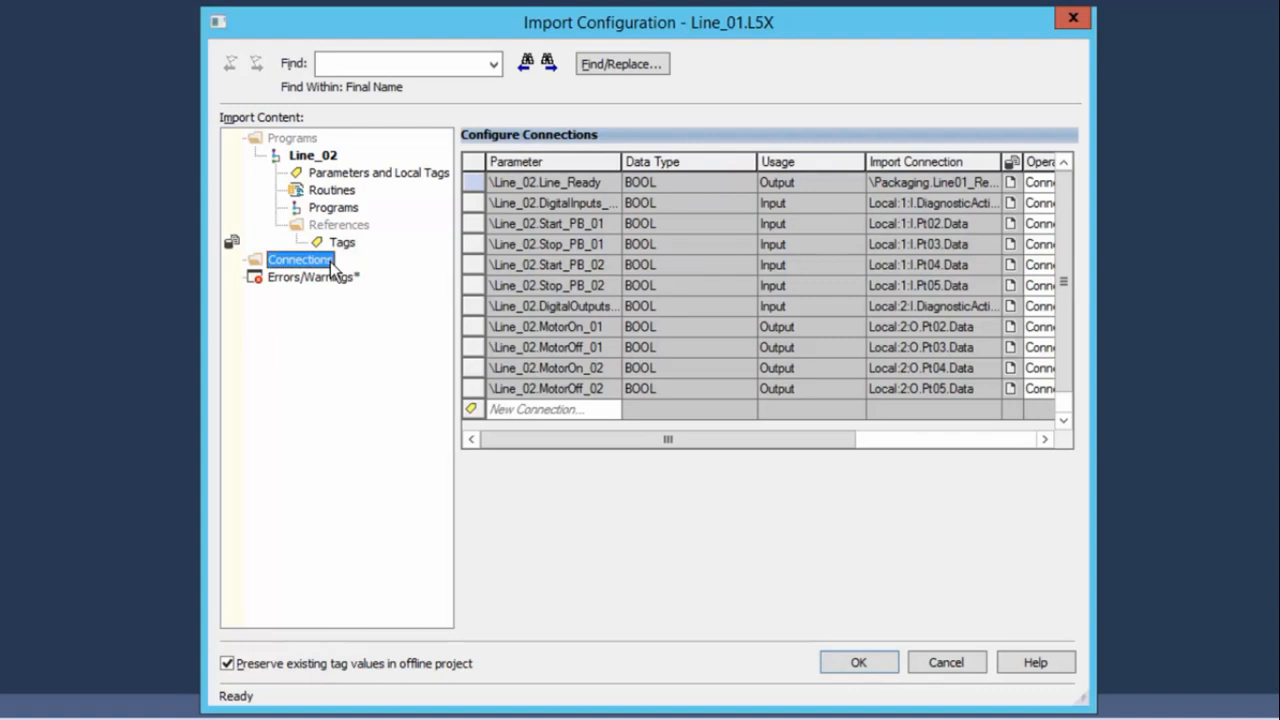
left_click_drag(554, 446, 703, 446)
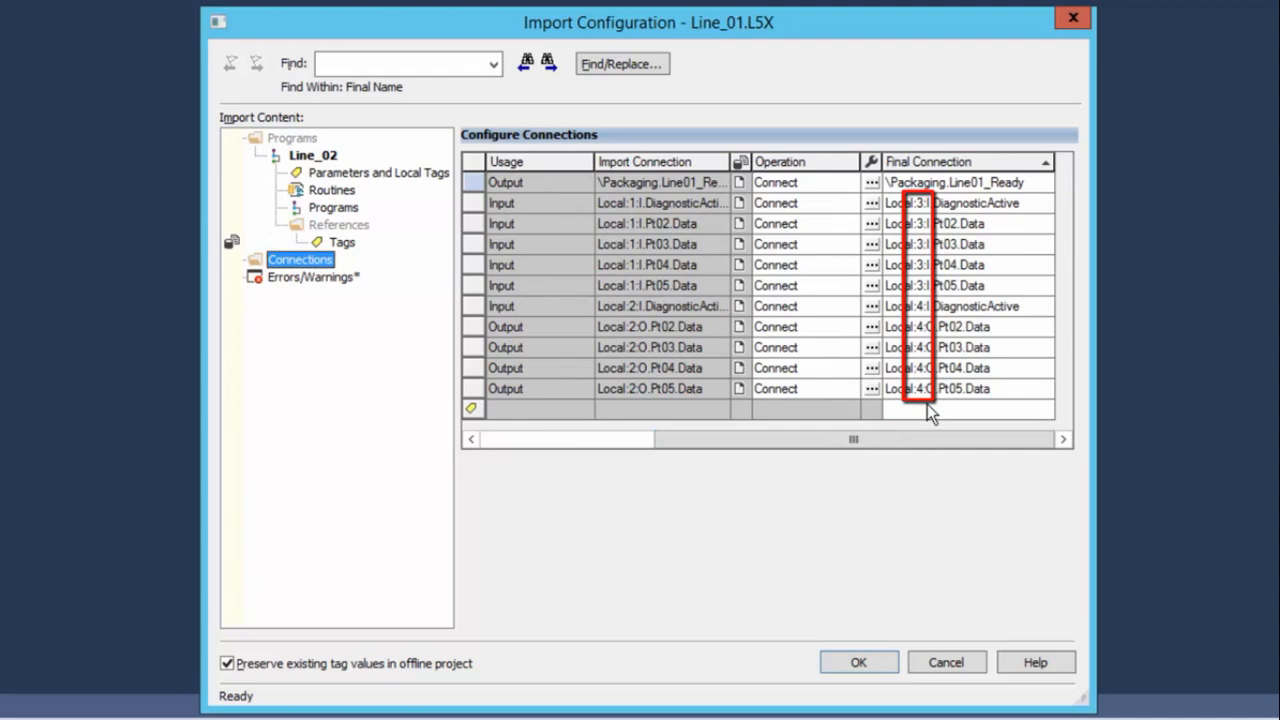
left_click(996, 180)
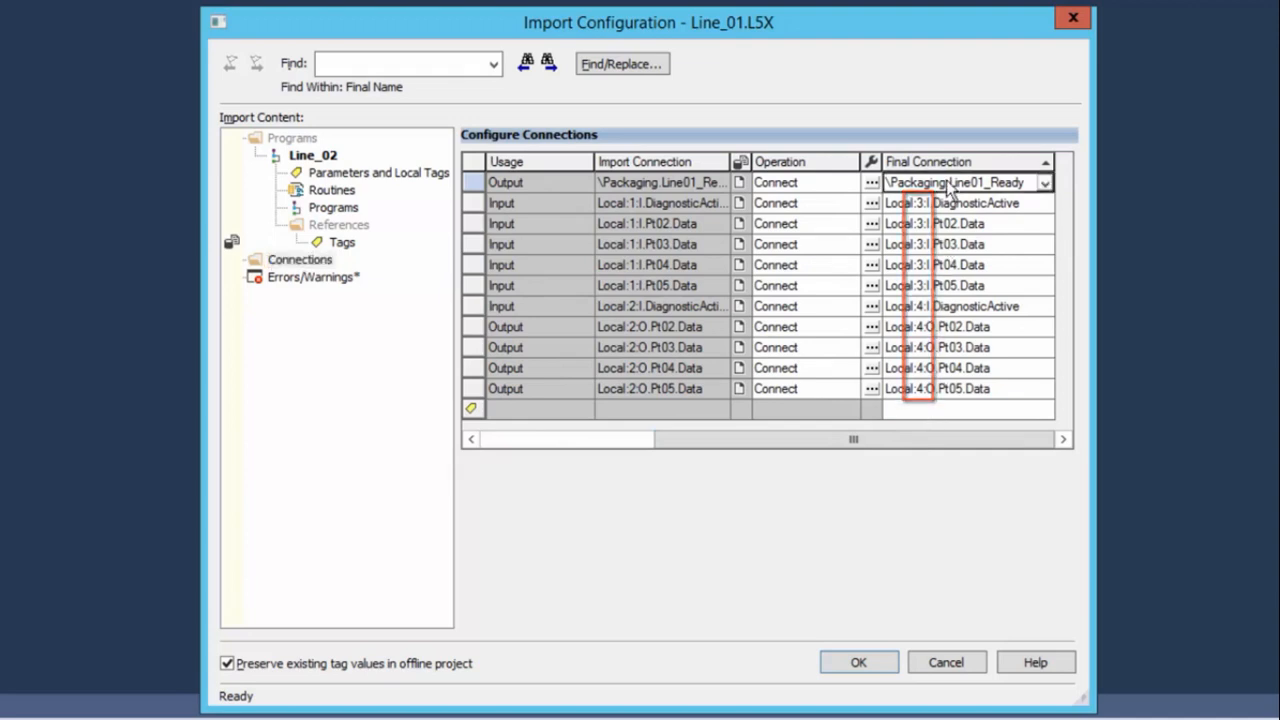
left_click(1043, 182)
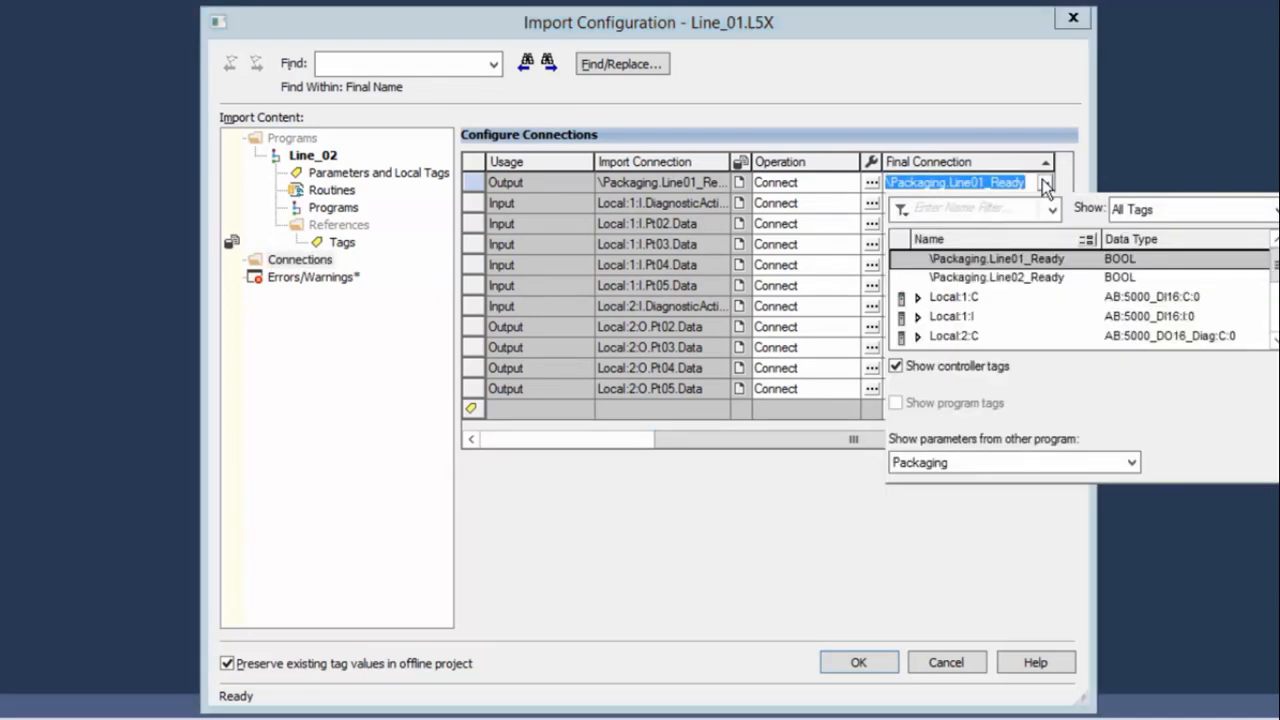
left_click(1034, 280)
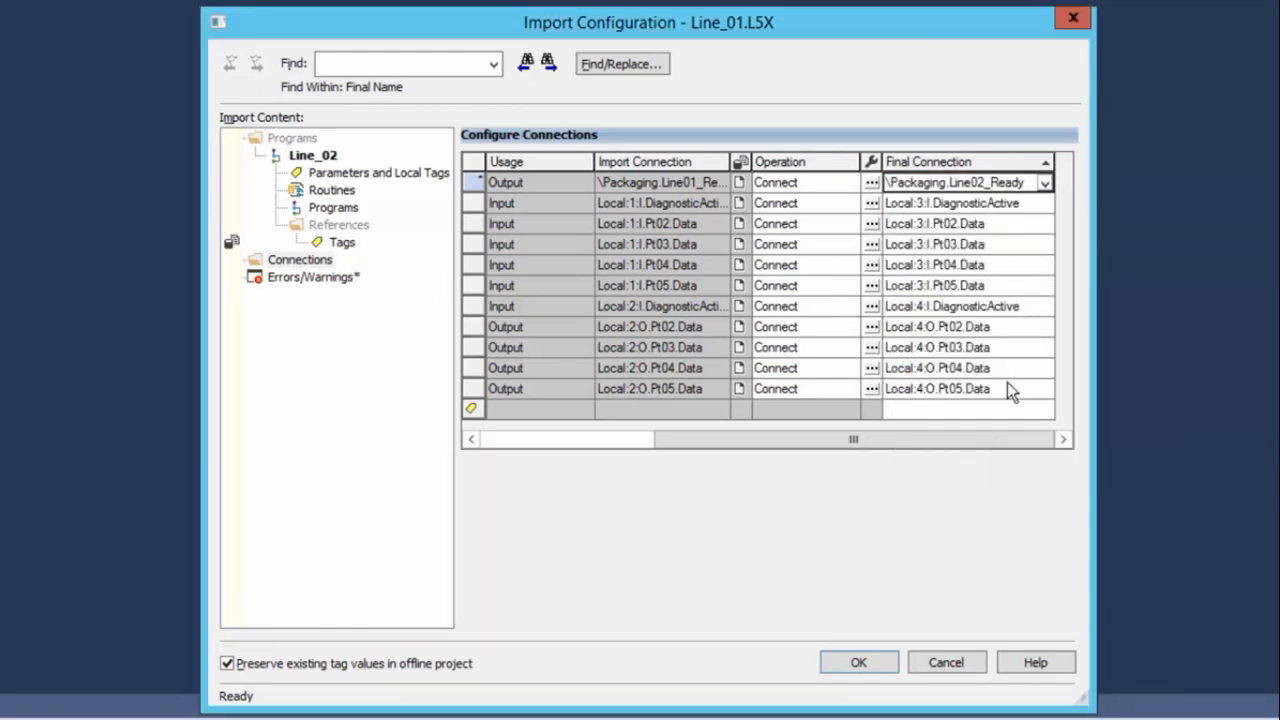
left_click(857, 665)
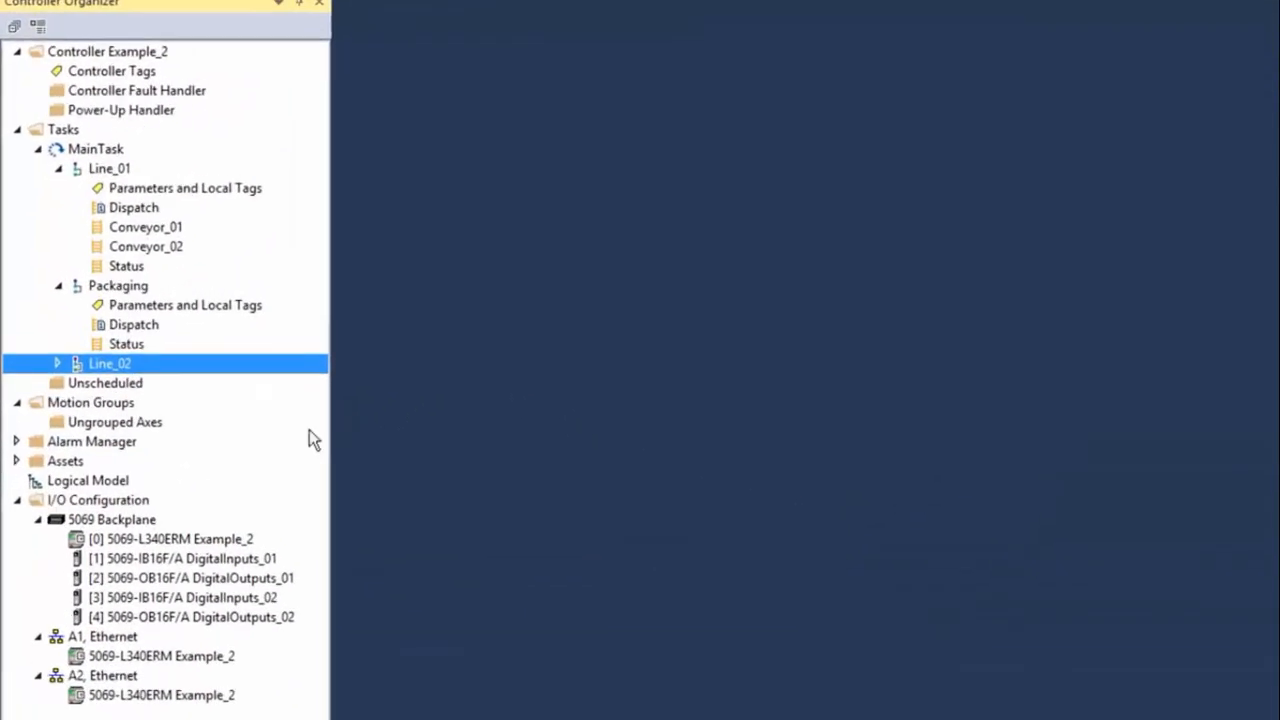
left_click(42, 331)
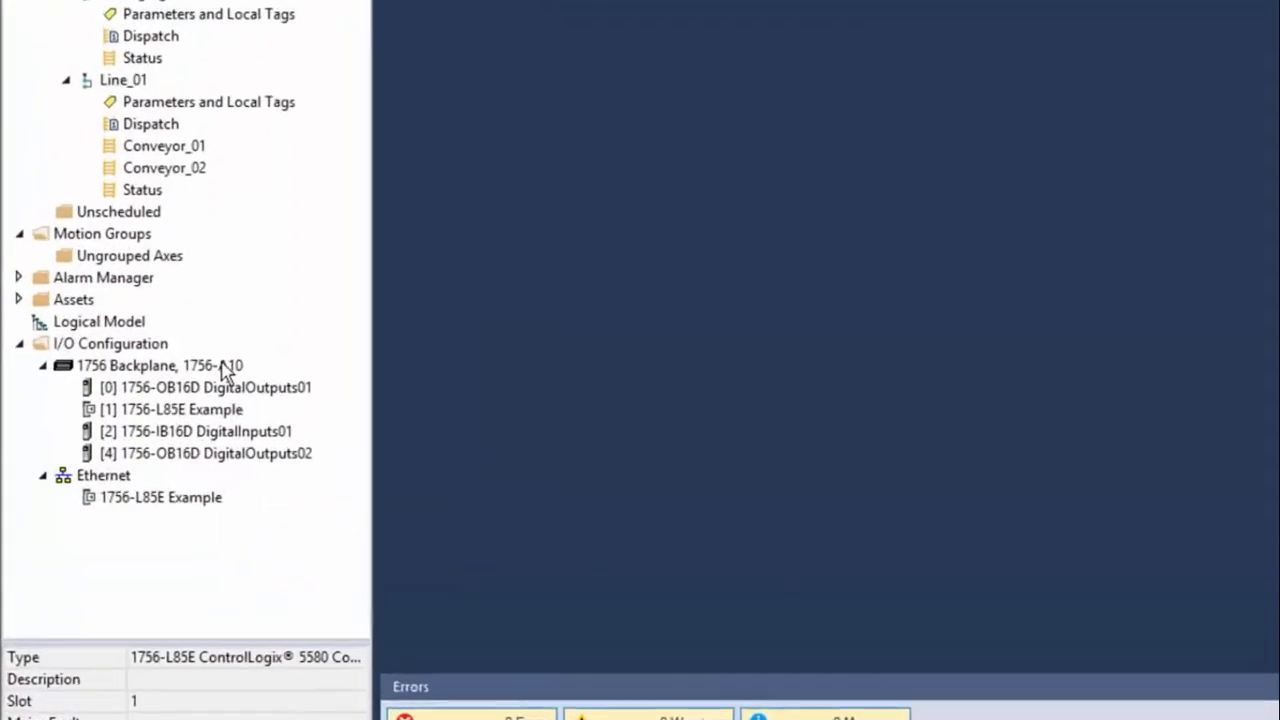
- In the 1756-L85E Example project, export the Line_01 program to the Projects folder as Line_01
left_click(124, 404)
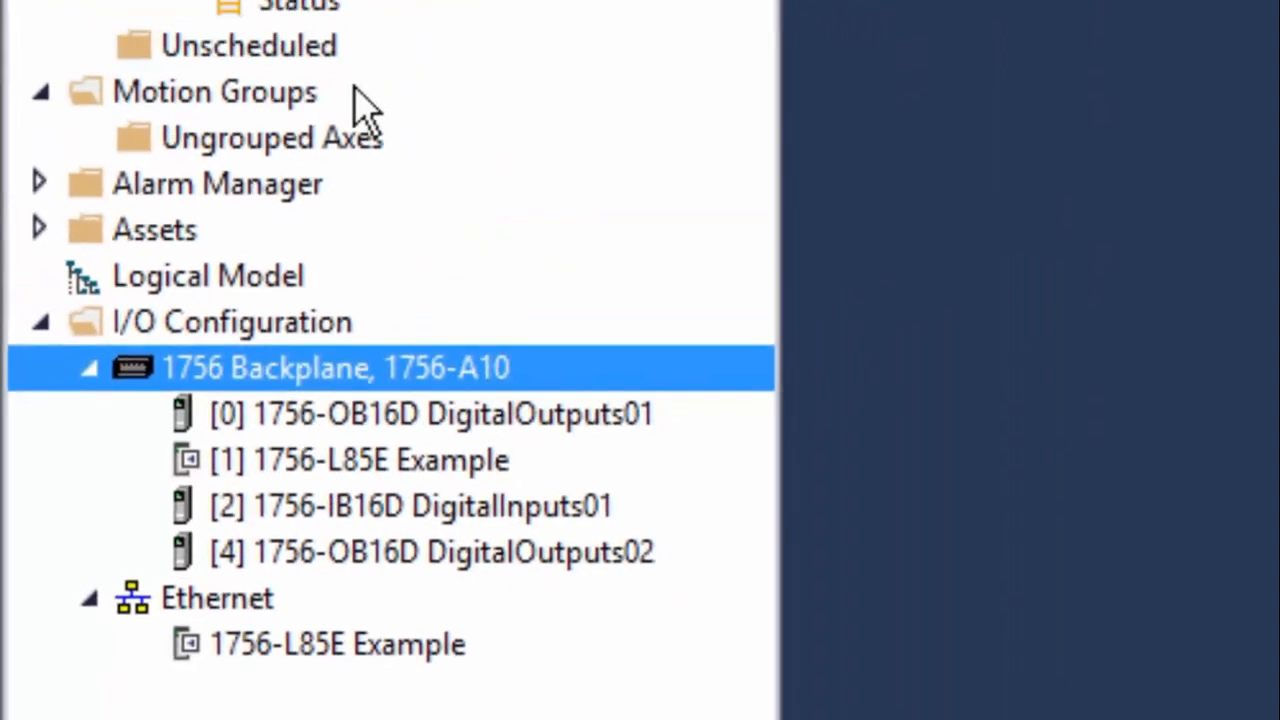
left_click(193, 44)
right_click(193, 44)
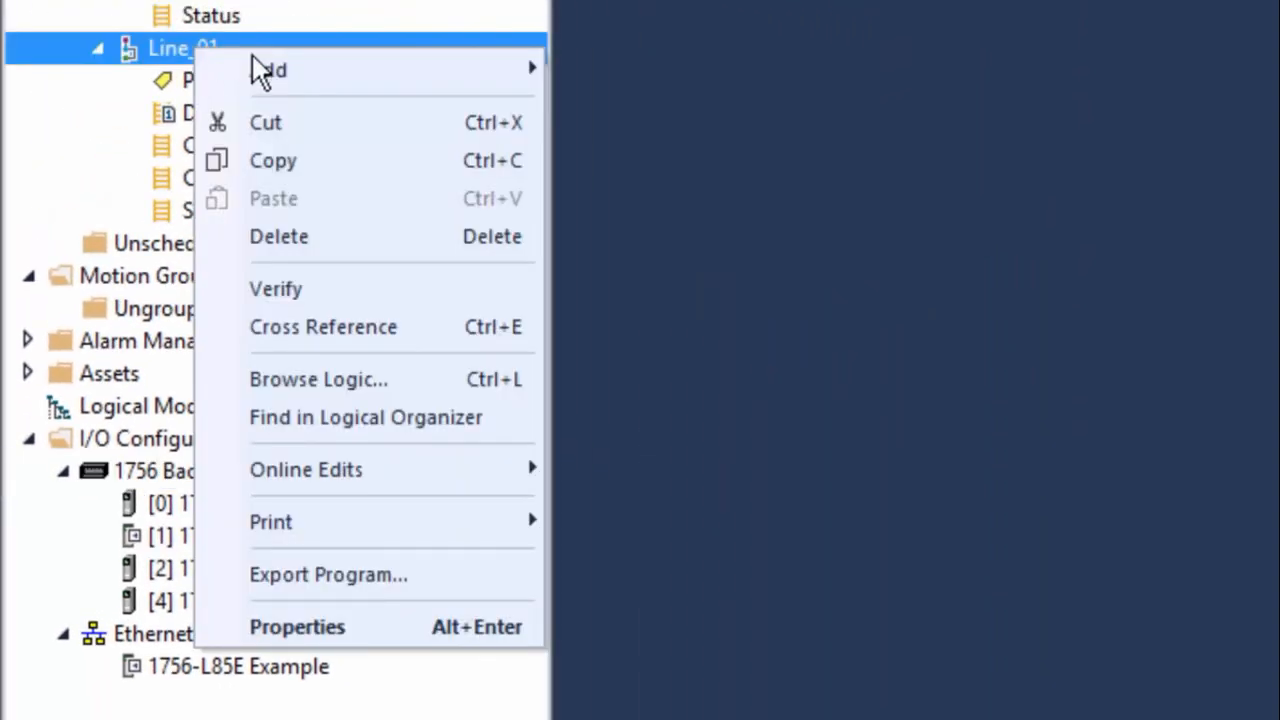
left_click(323, 572)
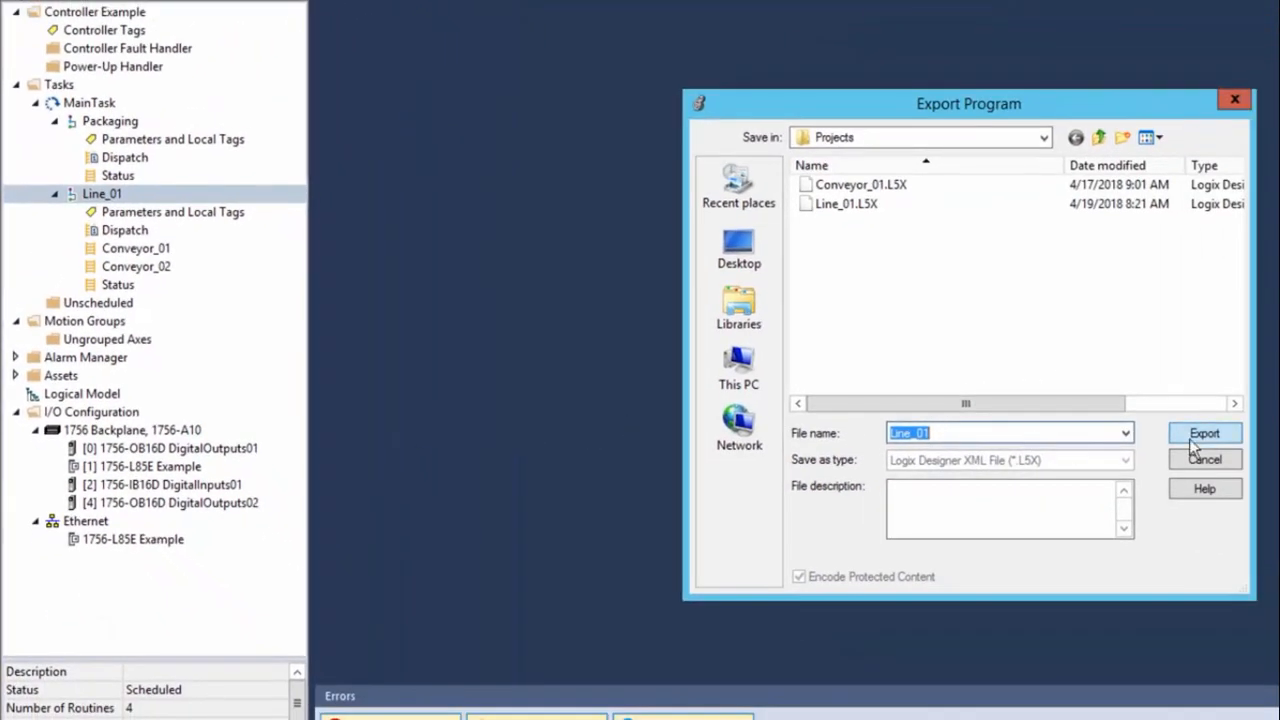
left_click(1192, 447)
left_click(1058, 410)
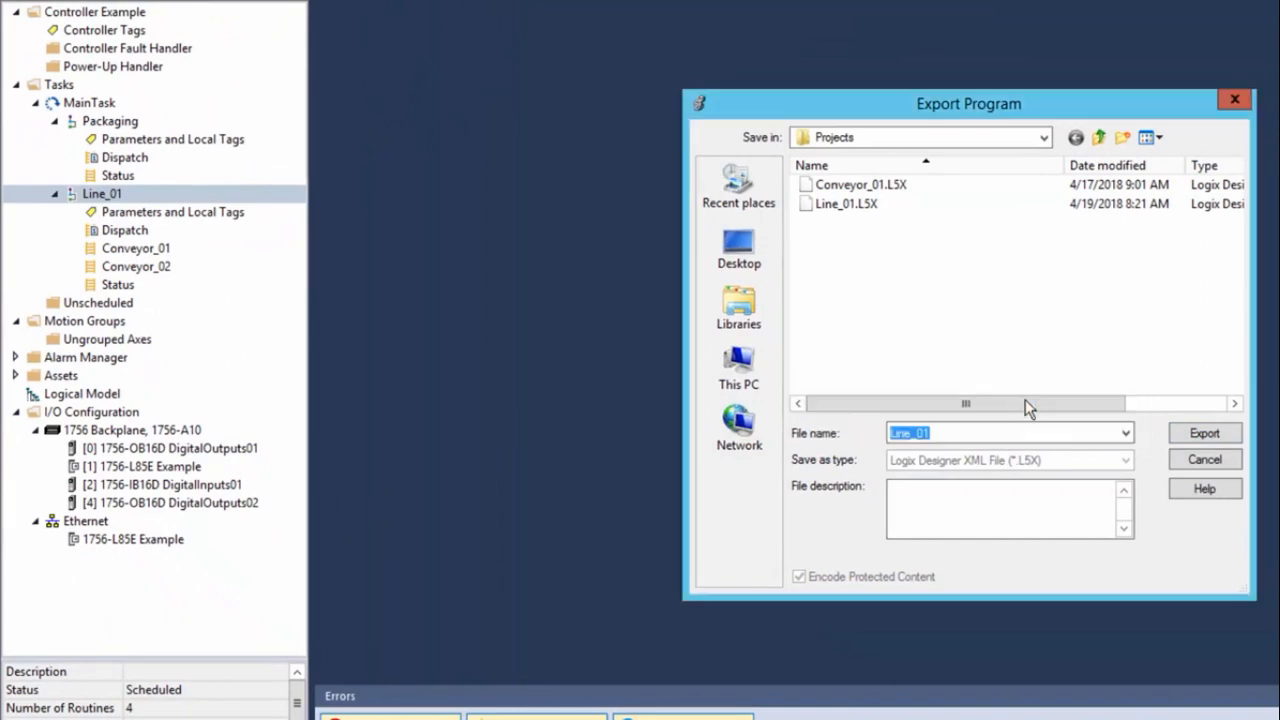
key("Escape")
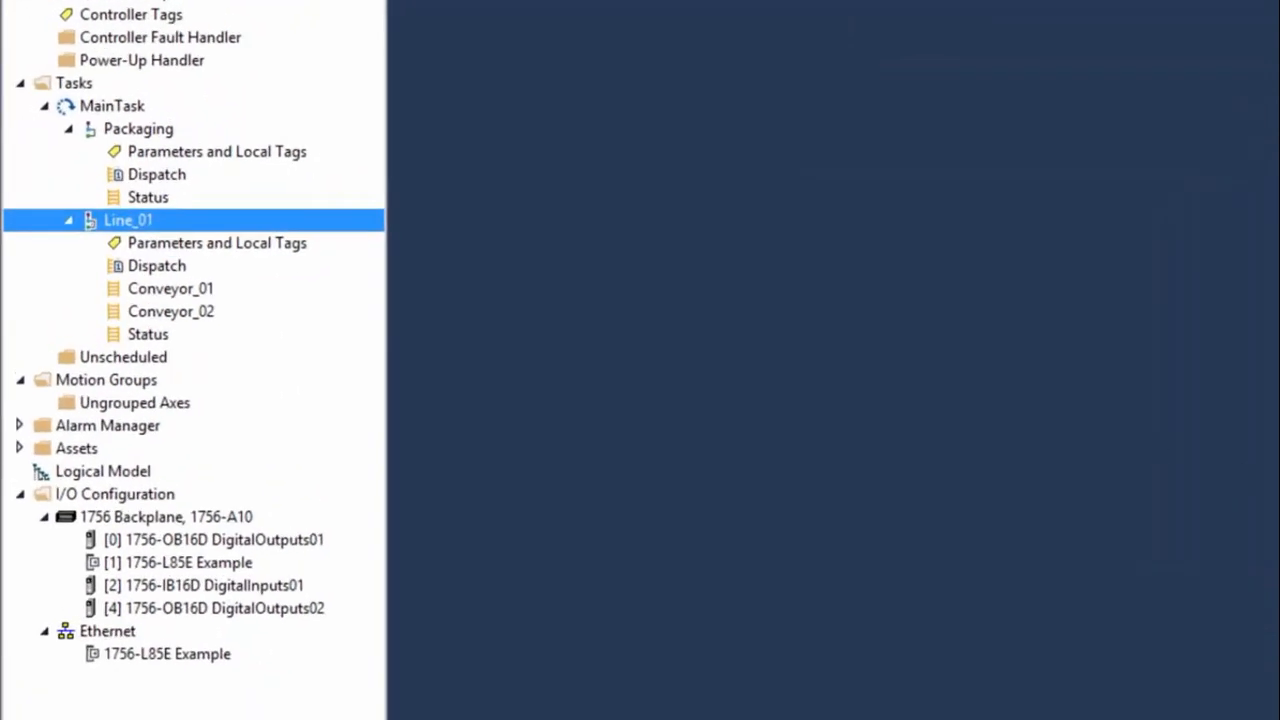
- Start importing the Line_01.L5X program file into MainTask
left_click(203, 118)
right_click(203, 118)
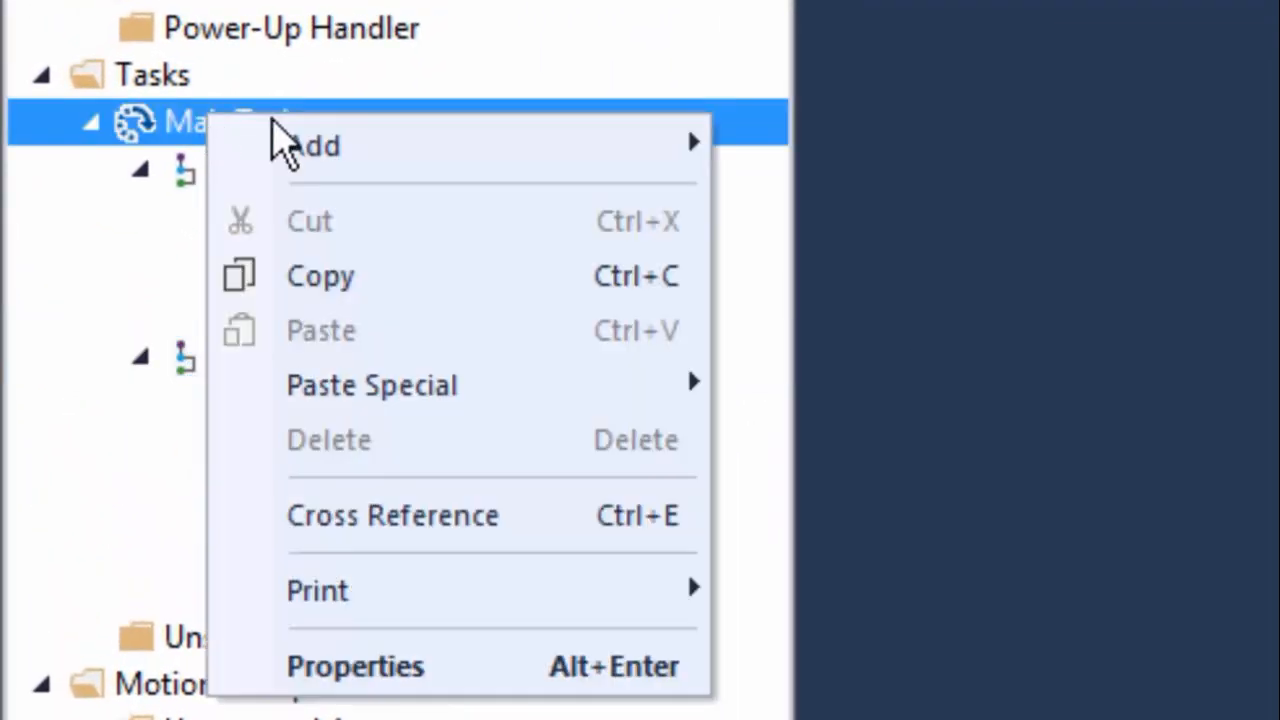
mouse_move(620, 143)
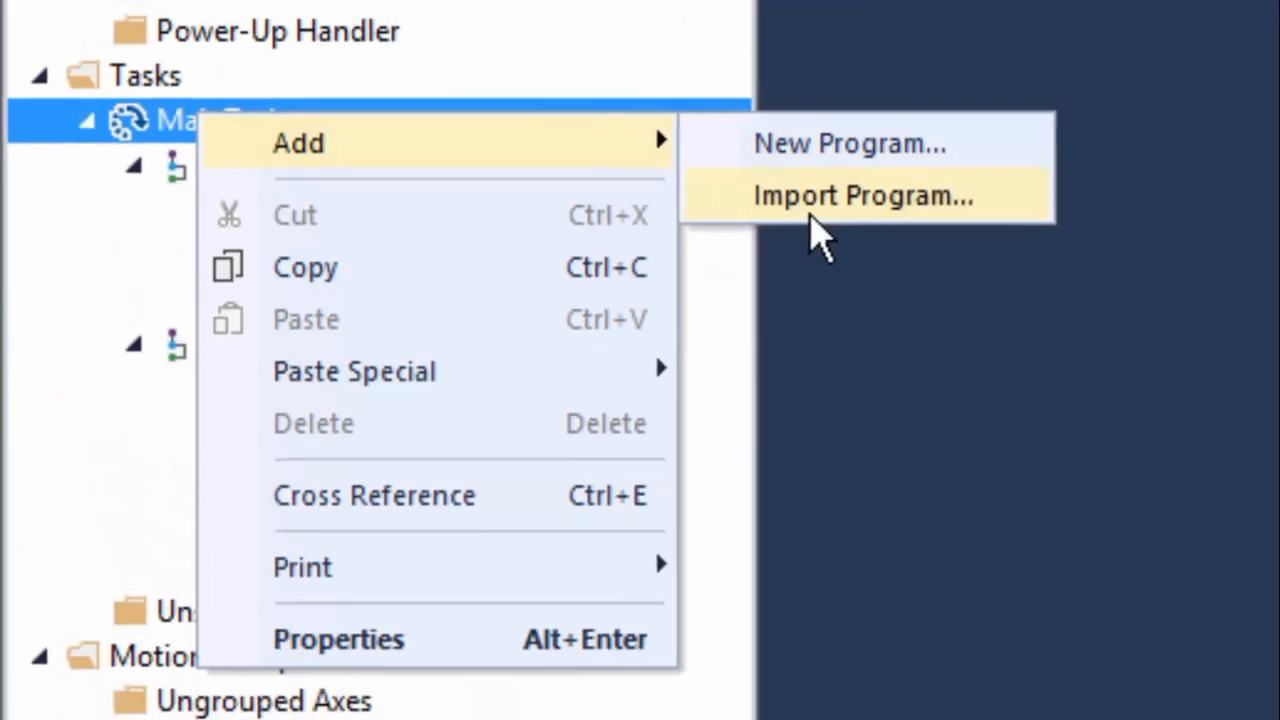
left_click(812, 214)
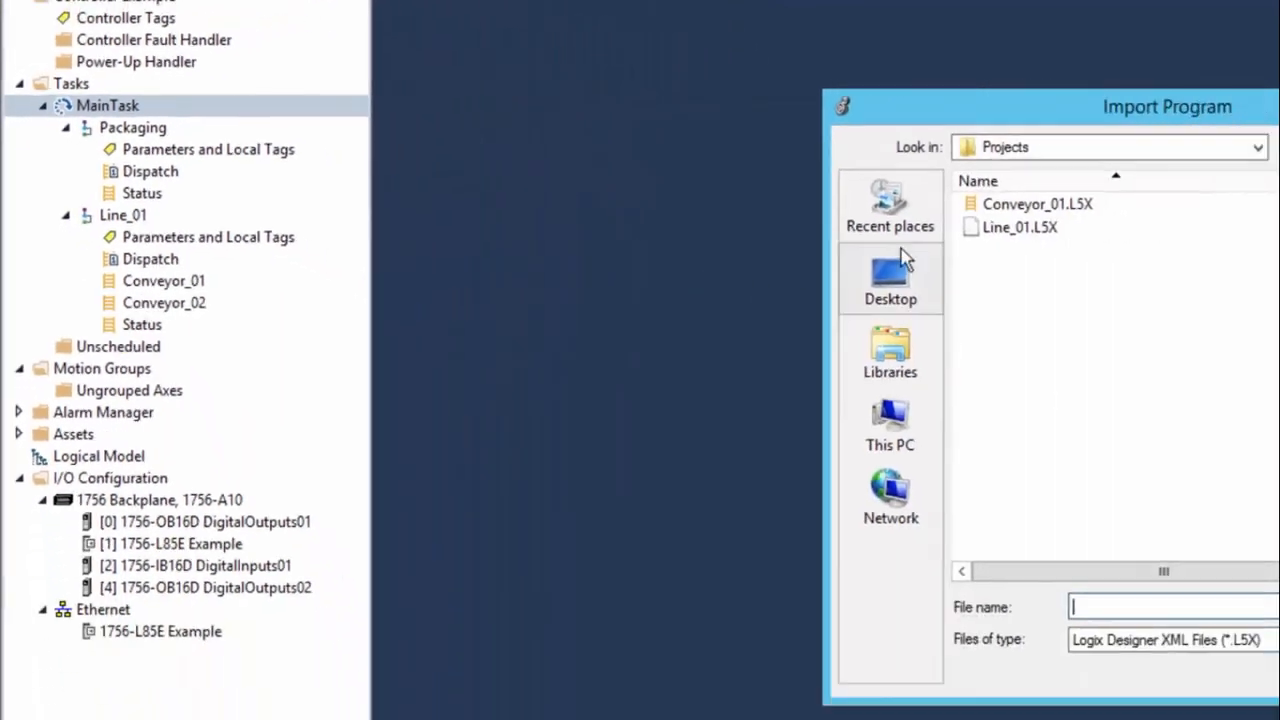
left_click(835, 205)
left_click(1193, 518)
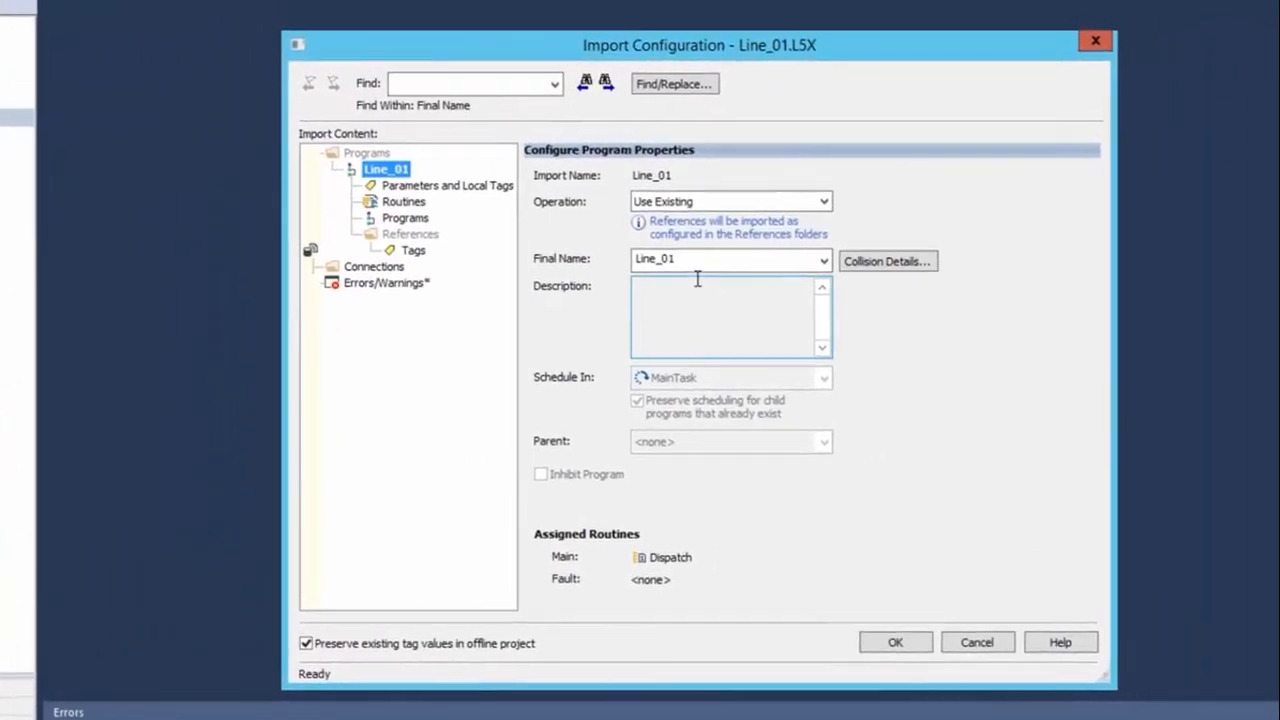
- Set the final name of the imported program to Line_02 so that it is created as a new program
left_click(695, 261)
left_click(693, 261)
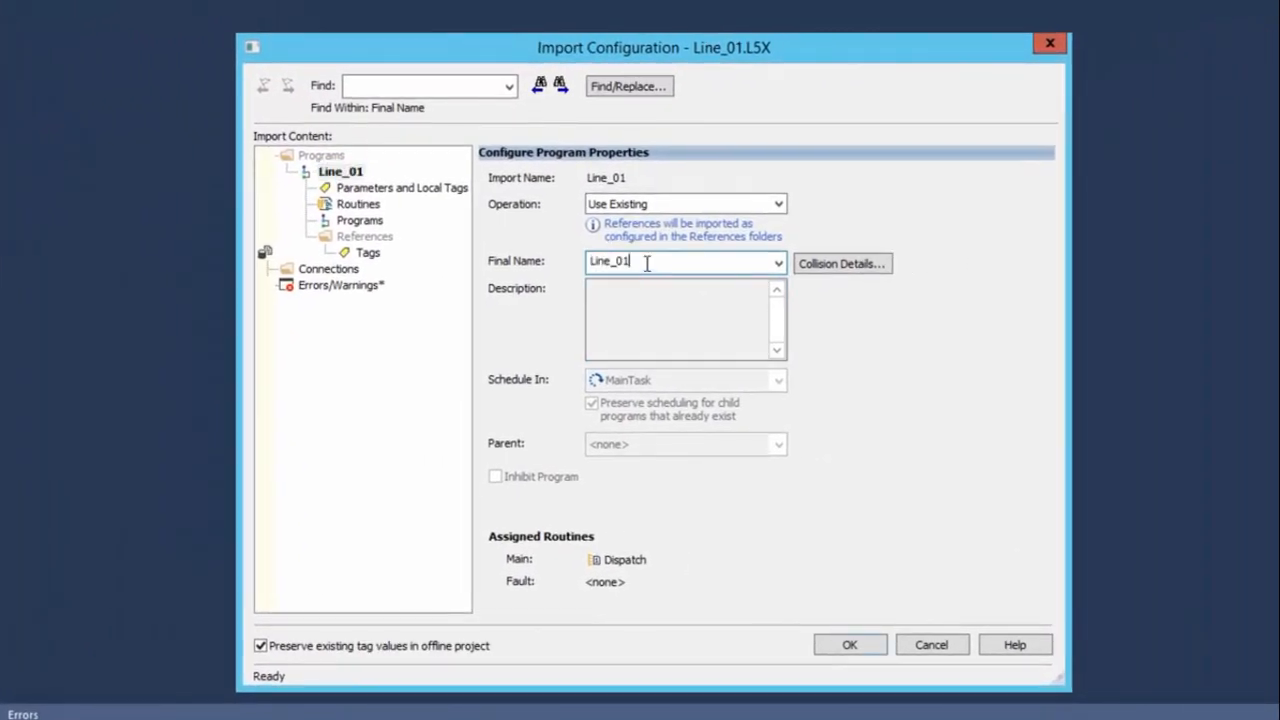
left_click(662, 292)
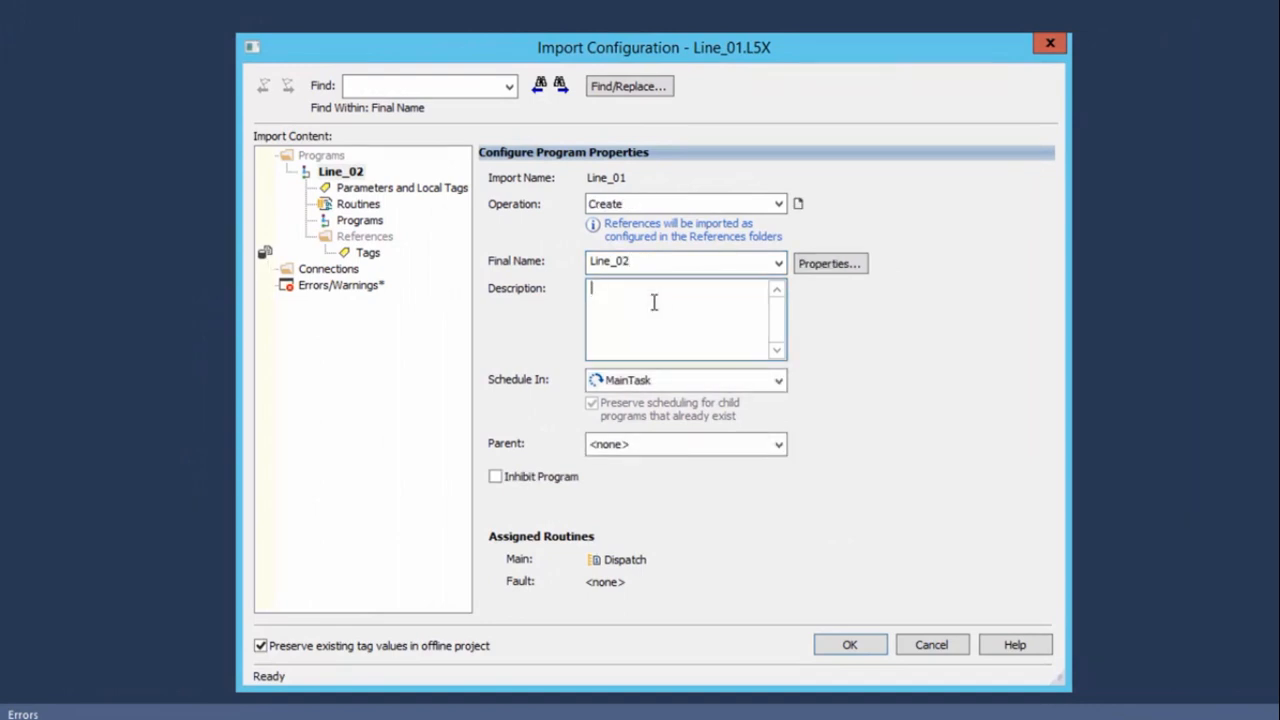
- In the import's tag references, set the final names of Local:0:I and Local:0:O to Local:4:I and Local:4:O
left_click(378, 254)
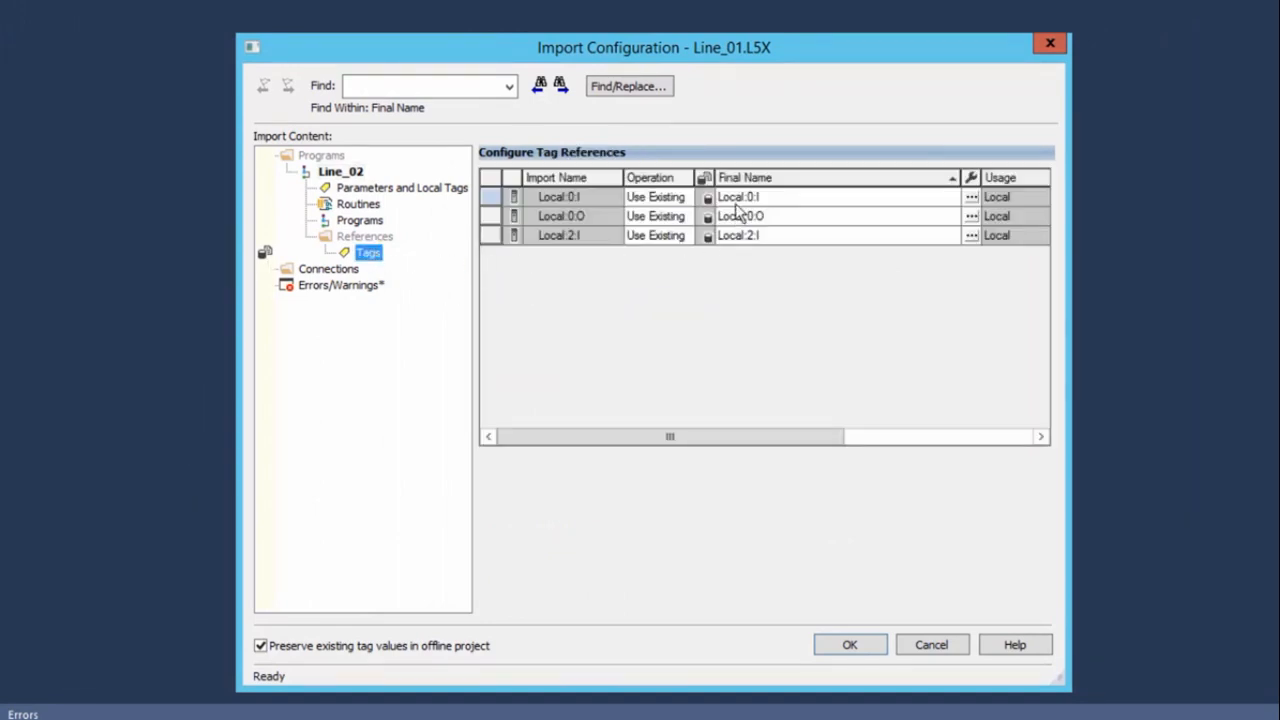
key("Delete")
type("4")
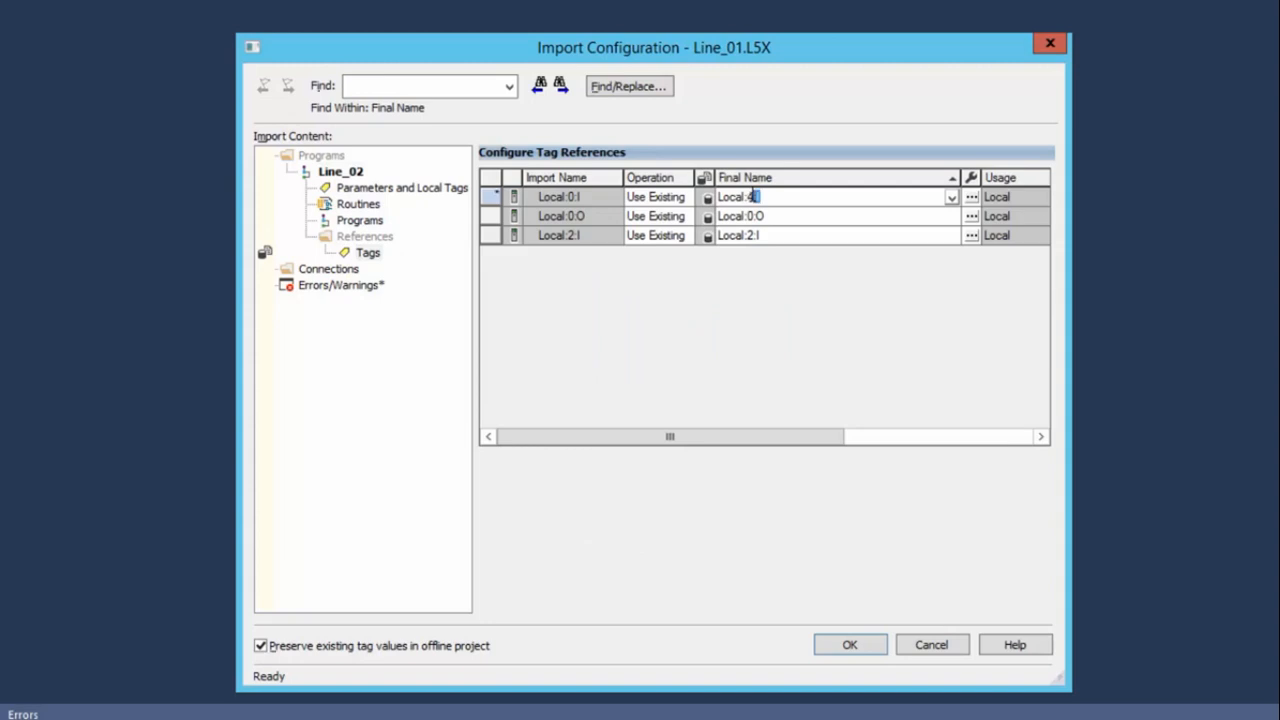
left_click(757, 216)
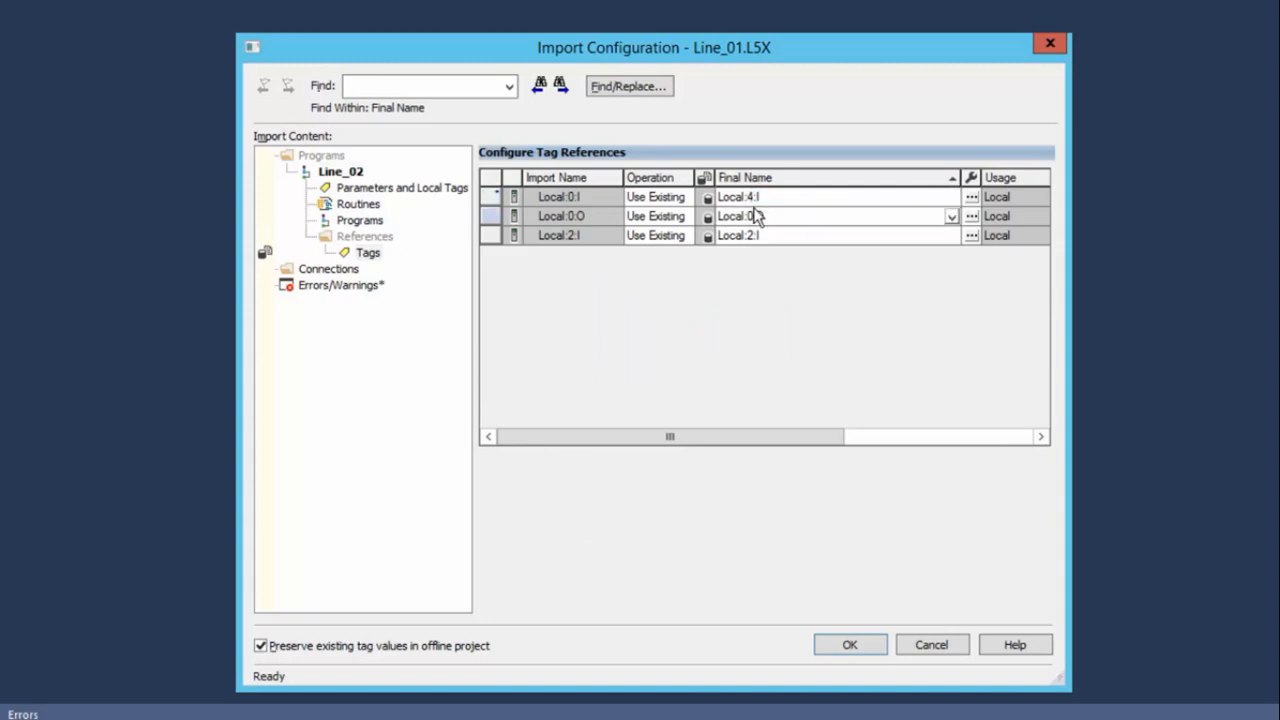
key("Delete")
type("4")
left_click(763, 238)
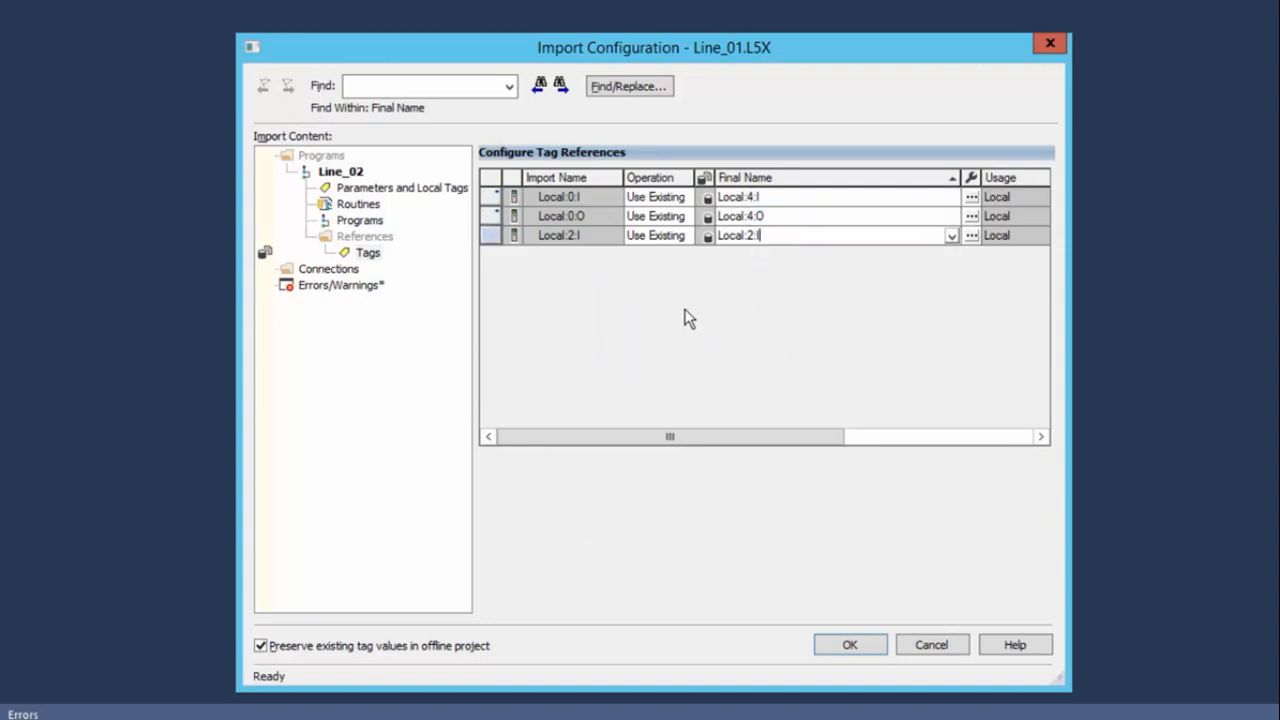
- In the import's connections, set the final connection of Line_02.Line_Ready to \Packaging.Line02_Ready
left_click(342, 270)
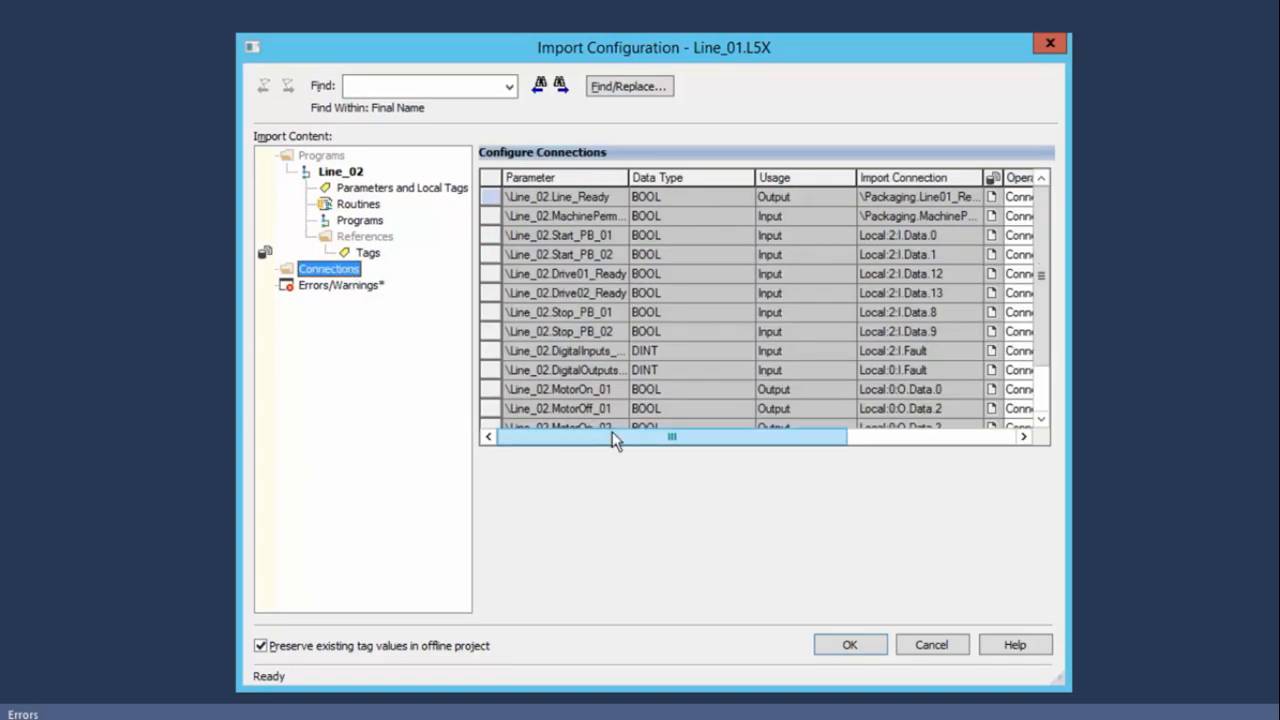
left_click_drag(612, 437, 809, 441)
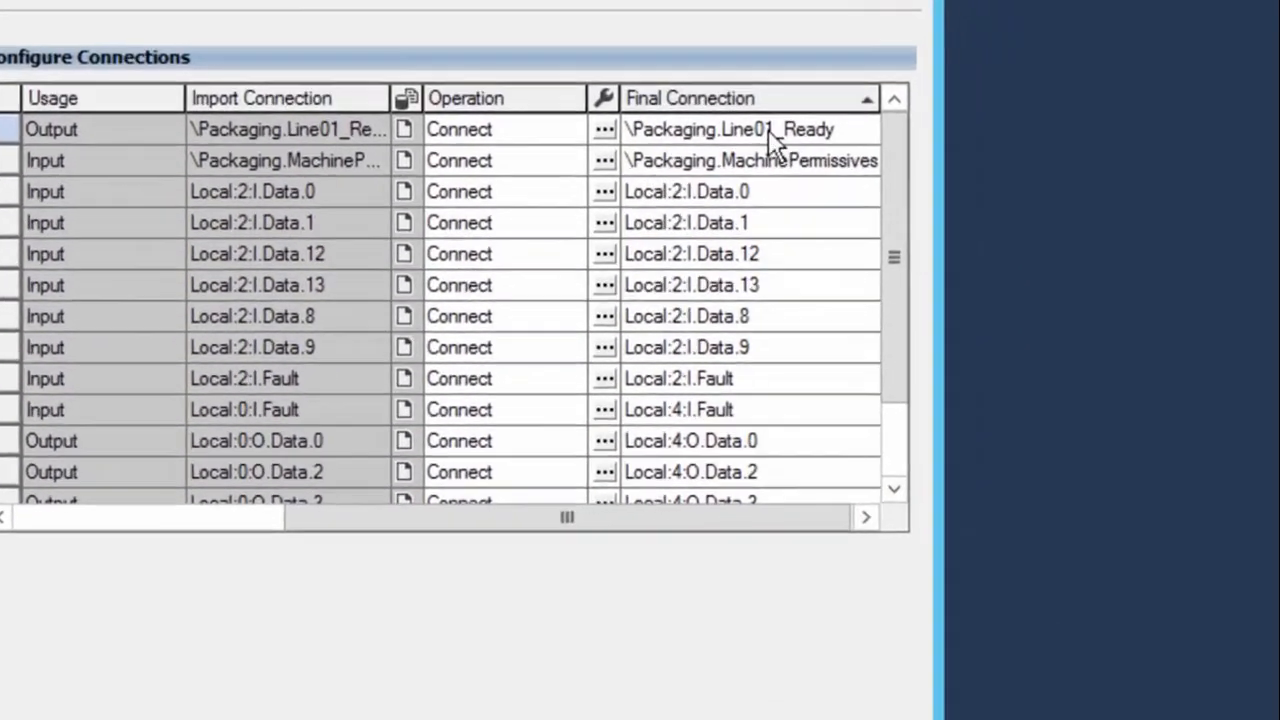
left_click(962, 197)
left_click(1011, 196)
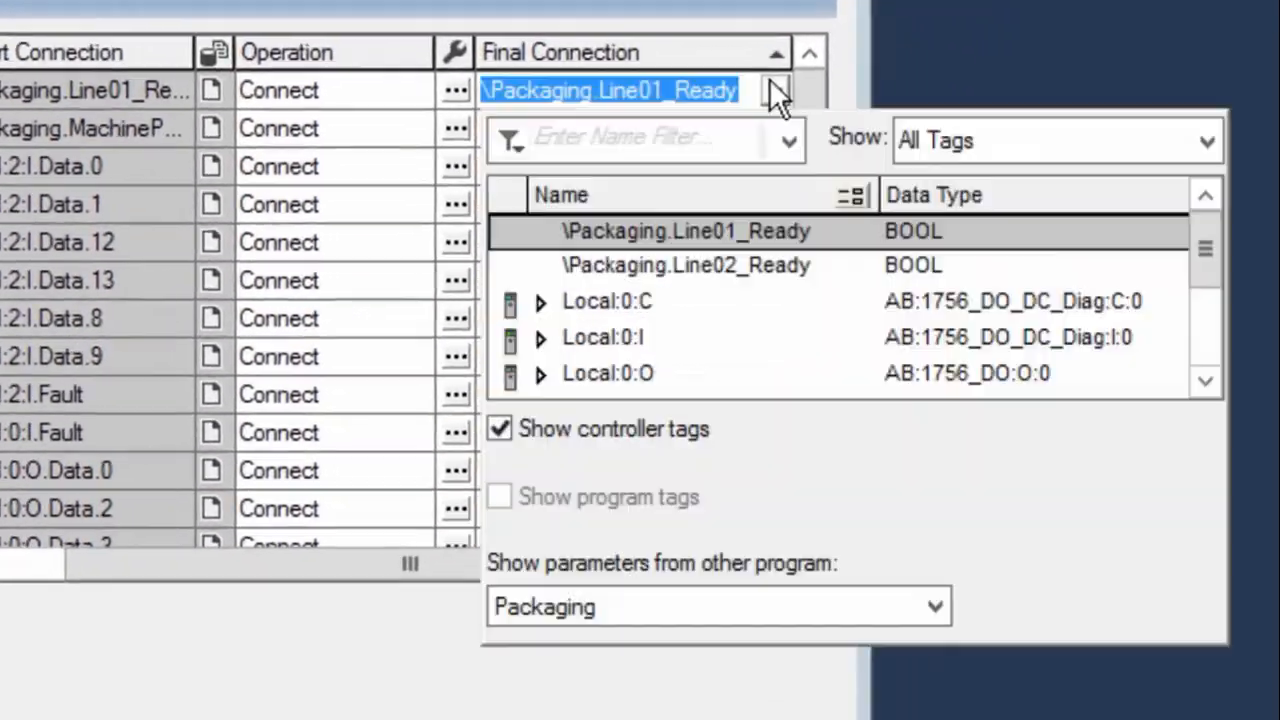
left_click(731, 266)
- Set the final connections of Start_PB_01 and Start_PB_02 to Local:2:I.Data.2 and Local:2:I.Data.3
left_click(680, 165)
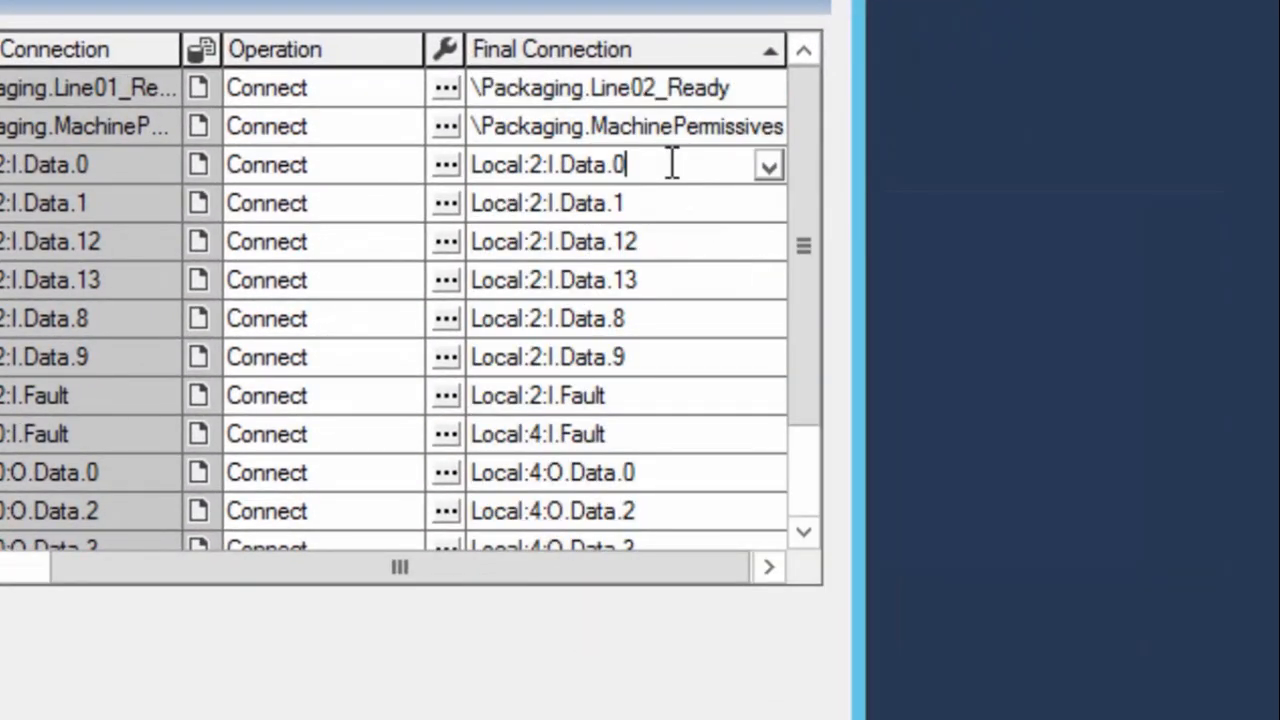
key("BackSpace")
type("2")
left_click(674, 199)
key("BackSpace")
type("3")
- Set the final connections of Drive01_Ready and Drive02_Ready to Local:2:I.Data.14 and Local:2:I.Data.15
left_click(670, 242)
key("BackSpace")
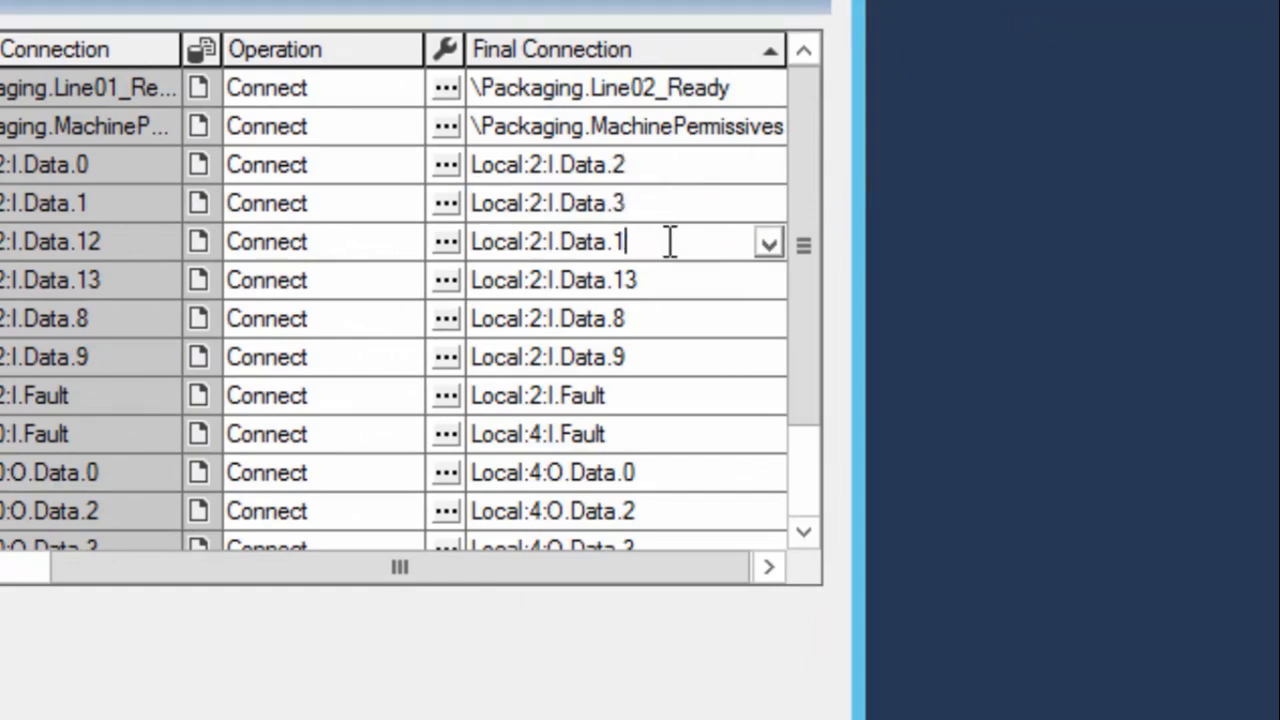
type("4")
left_click(677, 280)
key("BackSpace")
type("5")
- Set the final connections of Stop_PB_01 and Stop_PB_02 to Local:2:I.Data.10 and Local:2:I.Data.11
left_click(672, 318)
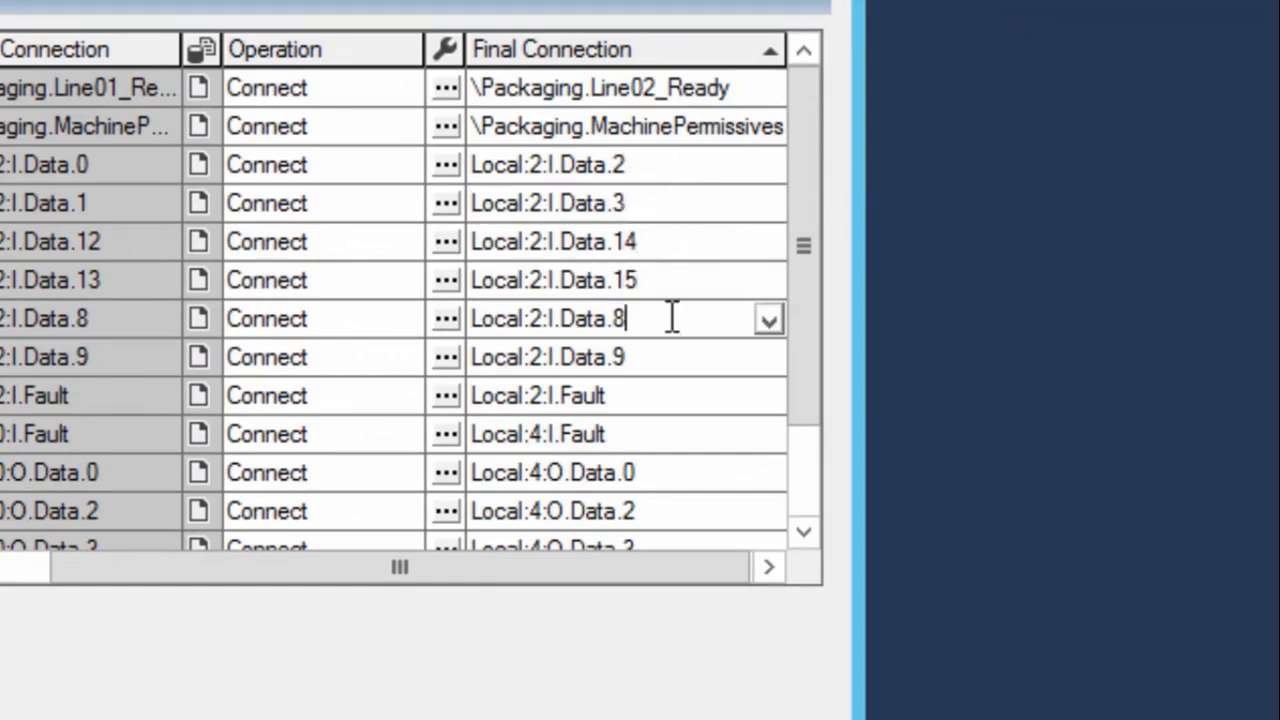
key("BackSpace")
type("10")
left_click(671, 357)
key("BackSpace")
type("11")
- Set the final connections of the MotorOn_01 and MotorOff_01 outputs to Local:4:O.Data.6 and Local:4:O.Data.8
left_click(666, 402)
scroll(812, 382, "down", 1)
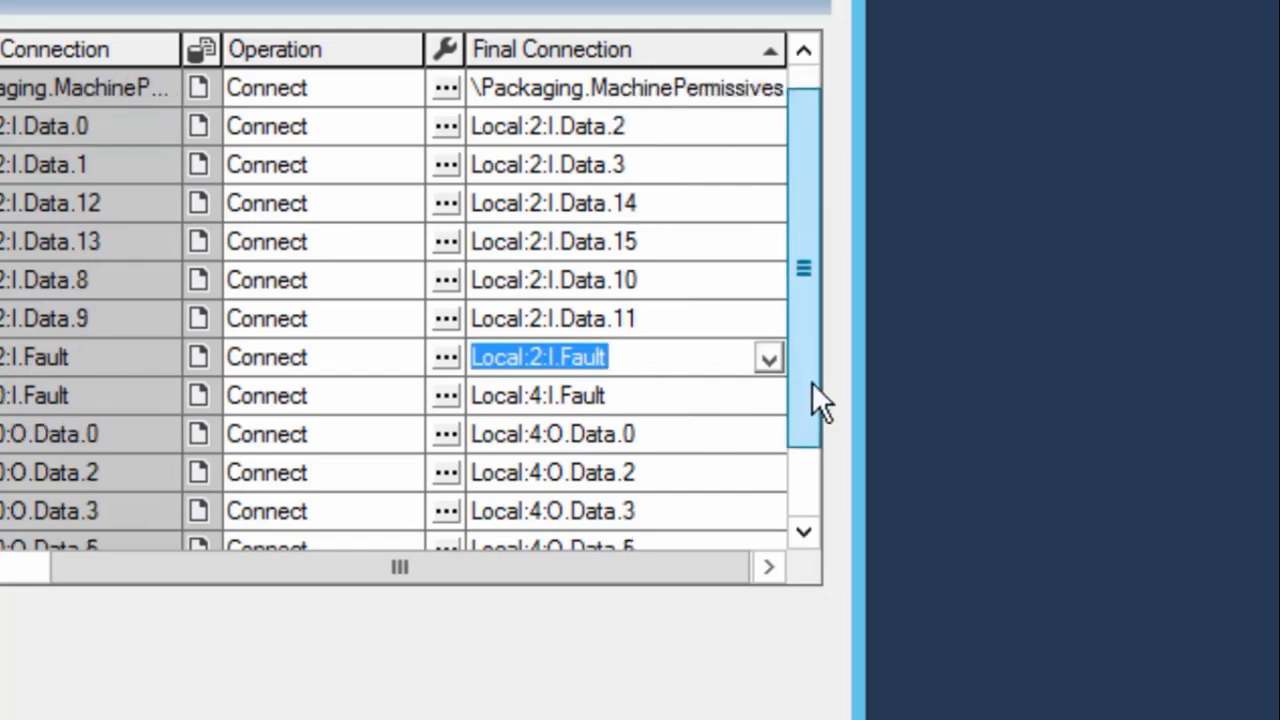
scroll(812, 384, "down", 2)
left_click(683, 357)
left_click(682, 358)
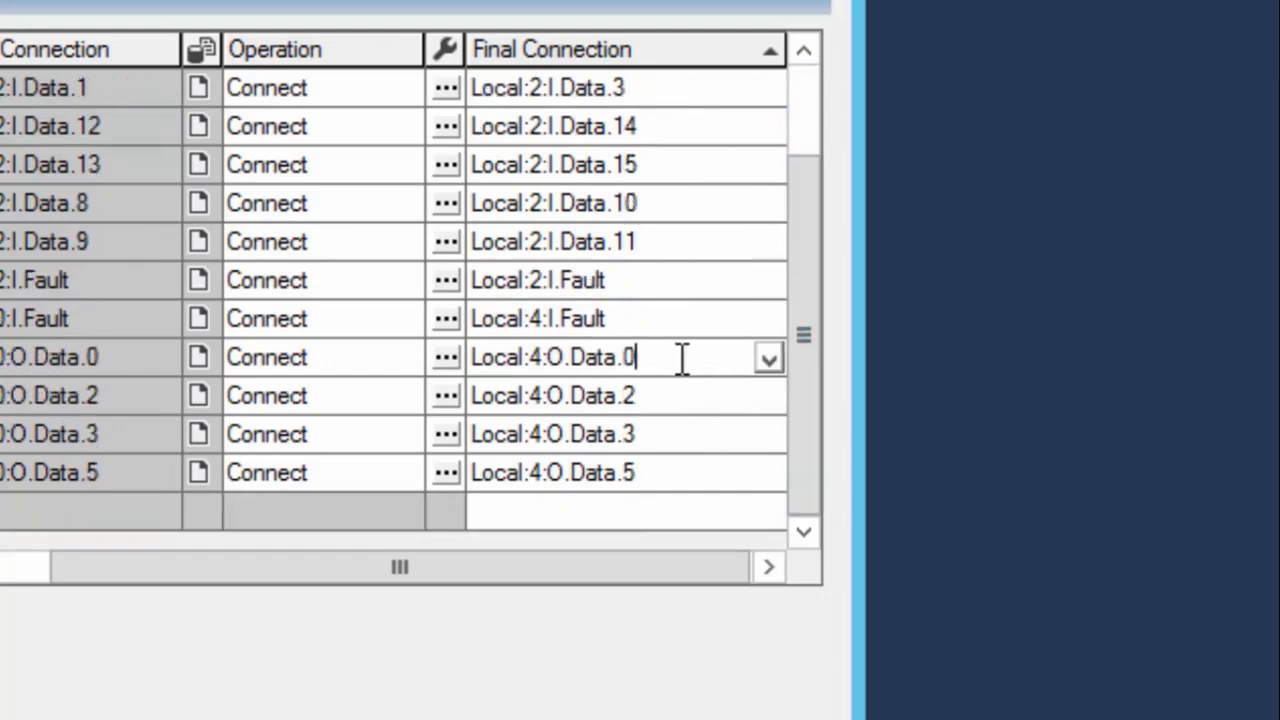
key("BackSpace")
type("6")
left_click(670, 392)
left_click(674, 395)
key("BackSpace")
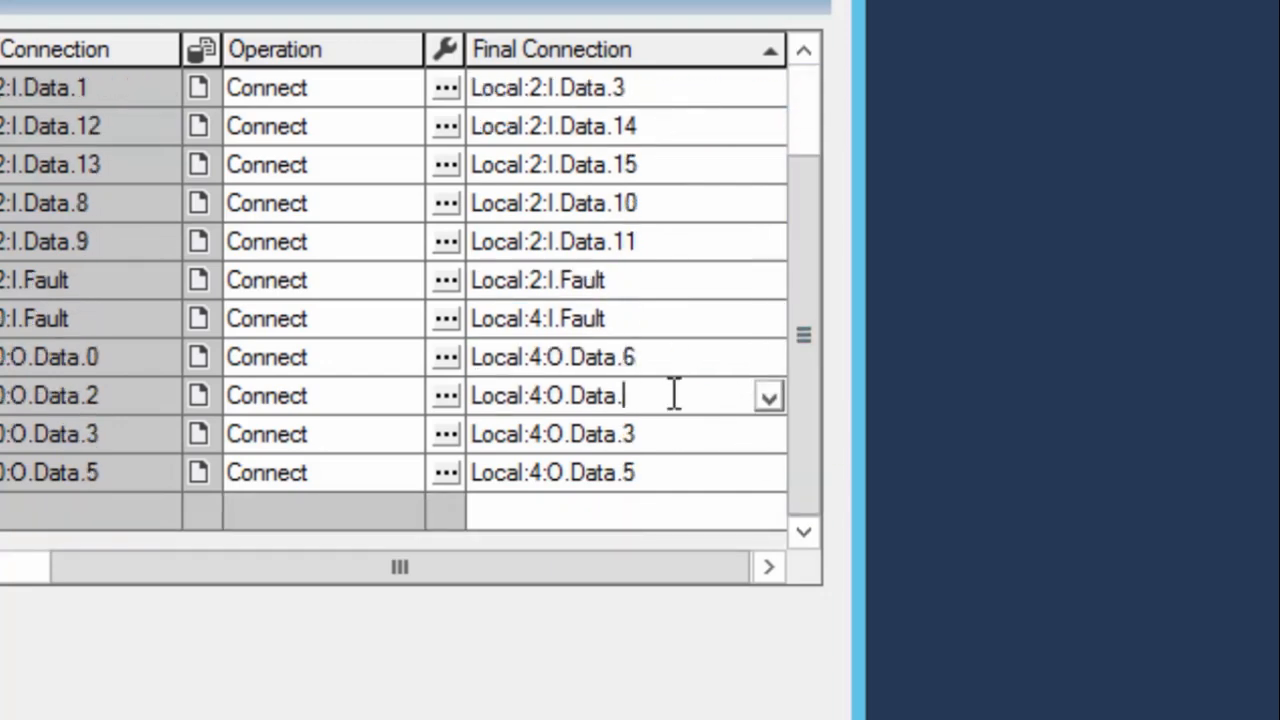
type("8")
- Set the final connections of the outputs imported from Local:0:O.Data.3 and Local:0:O.Data.5 to Local:4:O.Data.9 and Local:4:O.Data.11
left_click(669, 431)
key("BackSpace")
type("9")
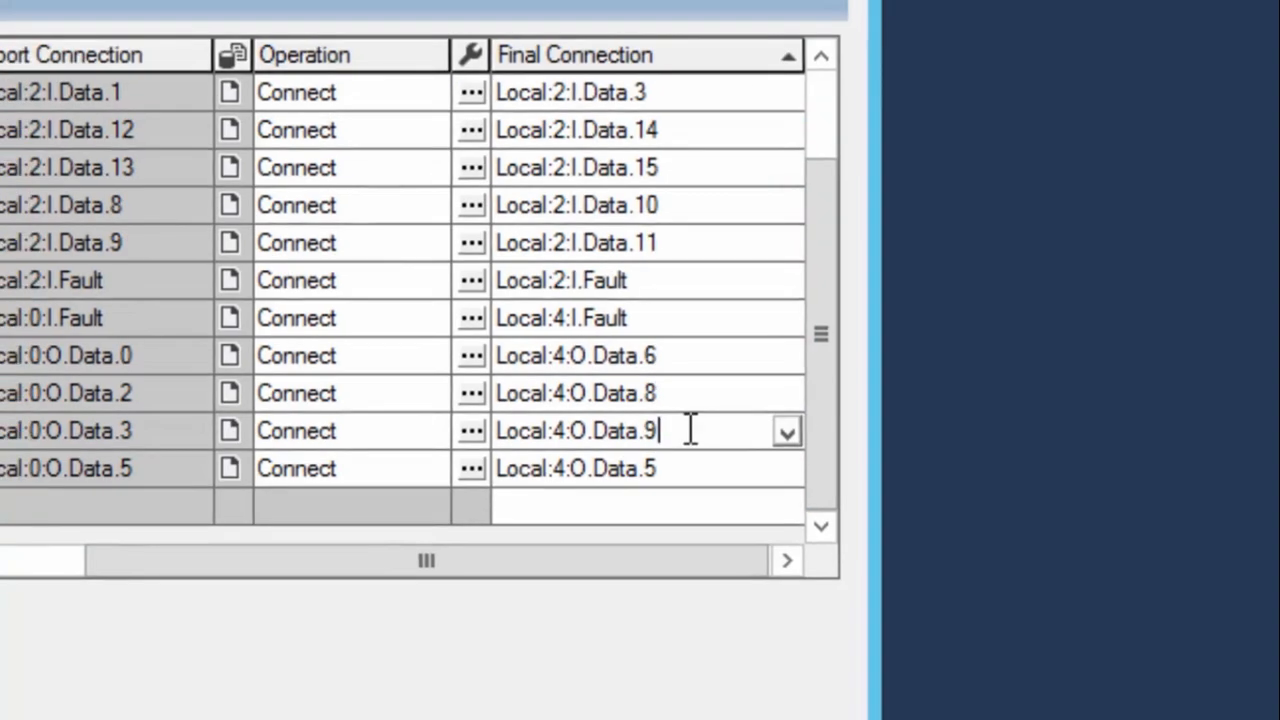
left_click(666, 472)
key("BackSpace")
type("11")
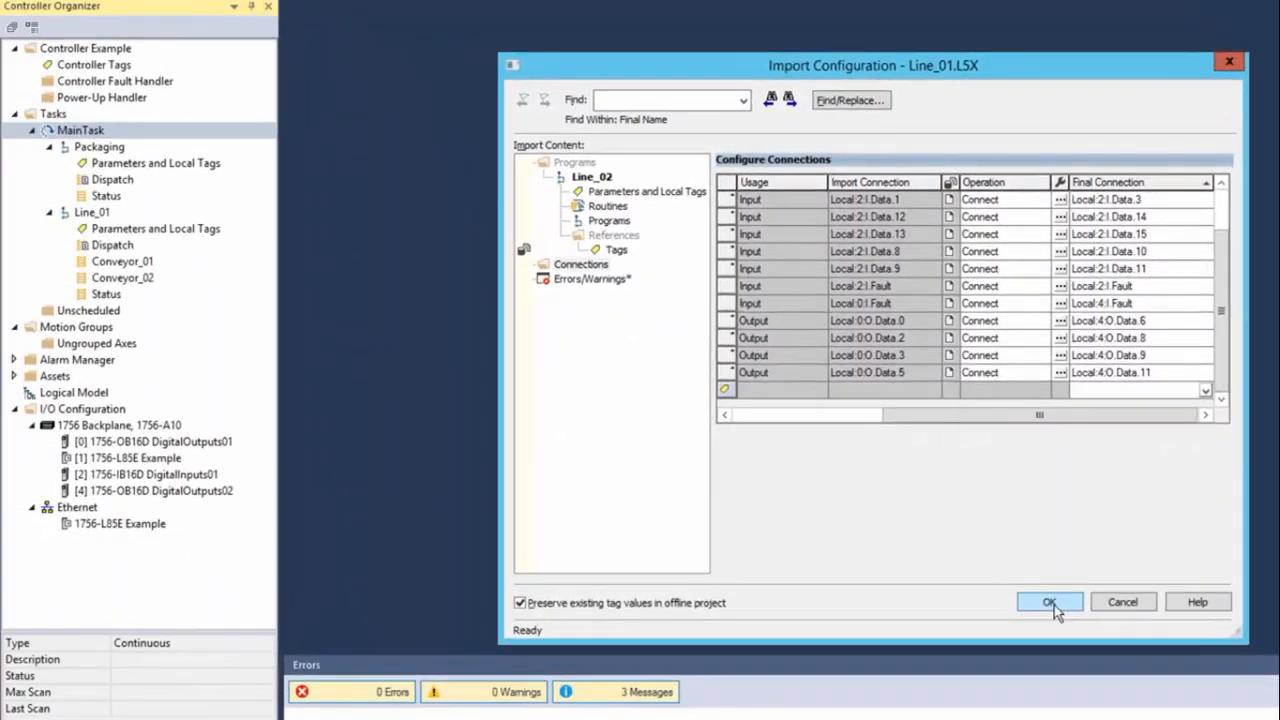
- Complete the import of Line_02 into MainTask and expand the new program
left_click(1049, 603)
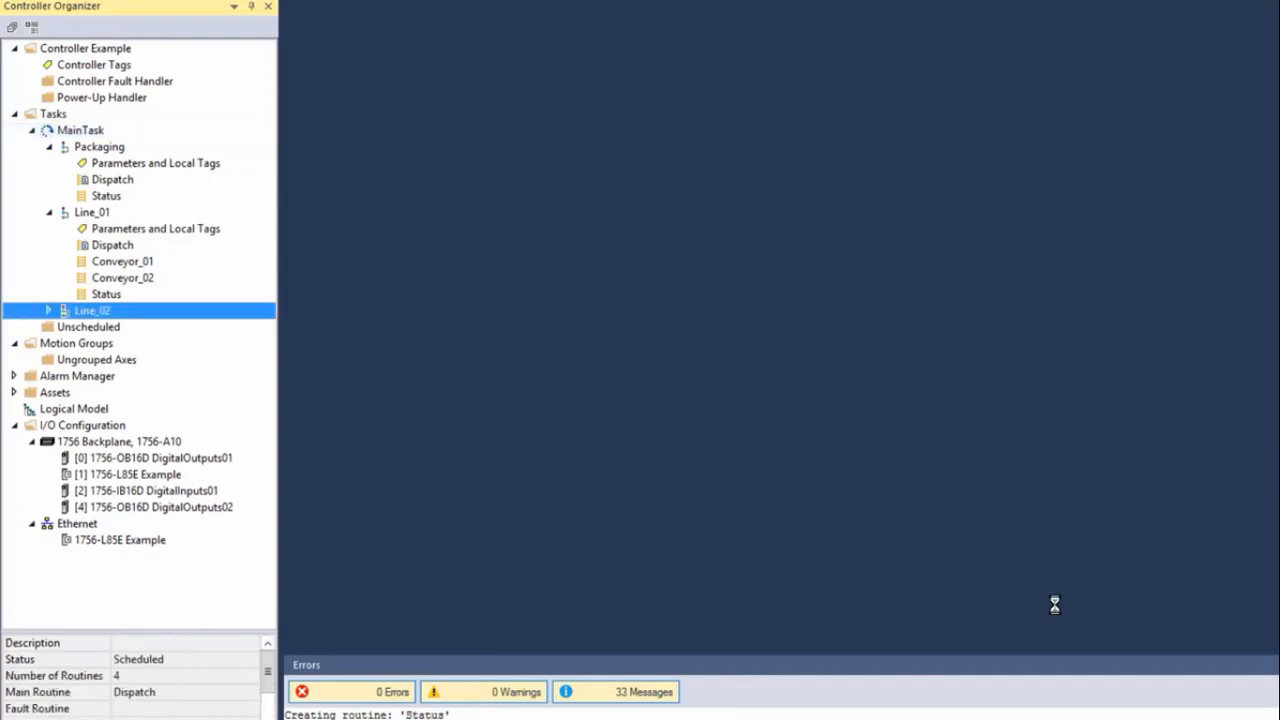
left_click(48, 310)
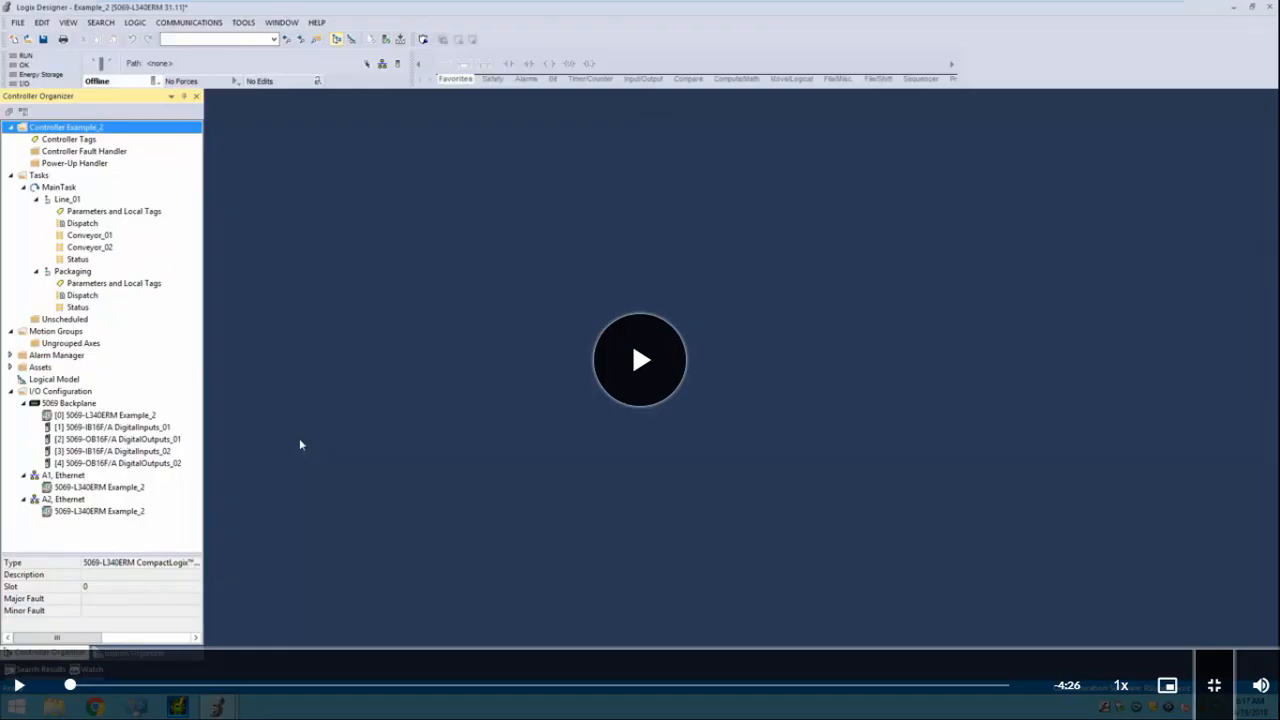
- Leave the full-screen video and submit "The program name must be changed to prevent a conflict." as the first knowledge-check answer
key("Escape")
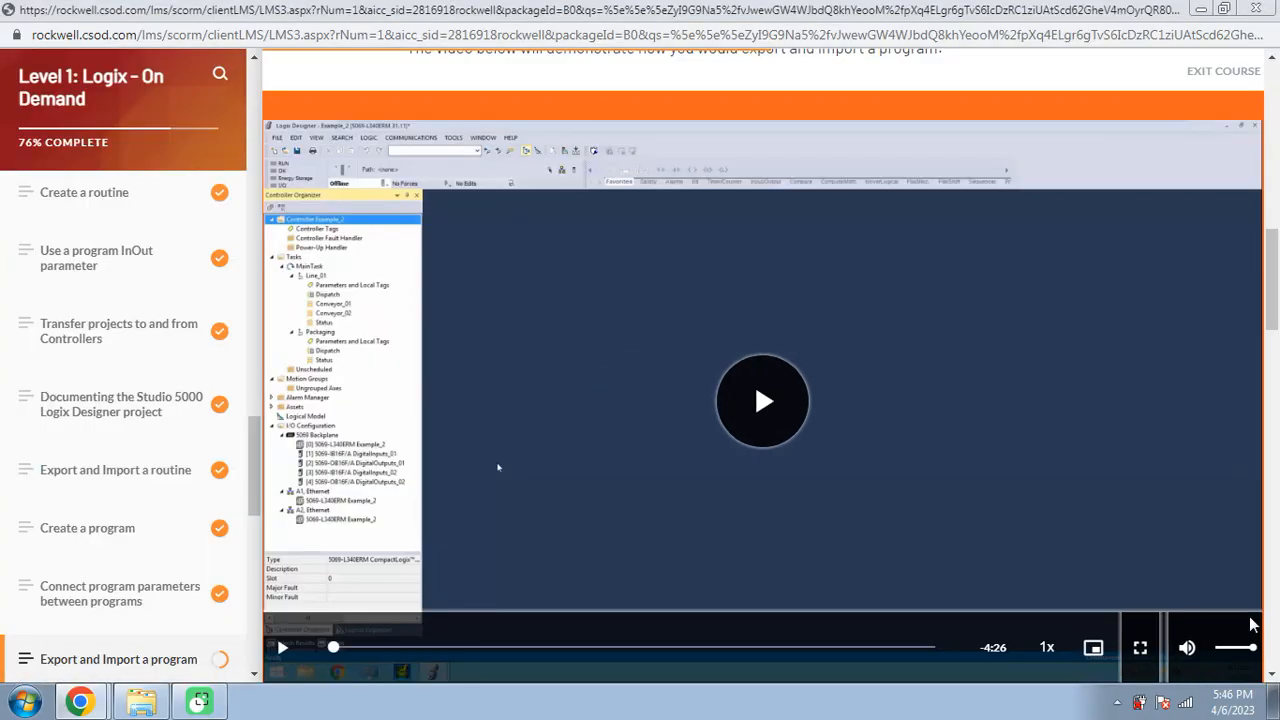
scroll(1193, 581, "down", 4)
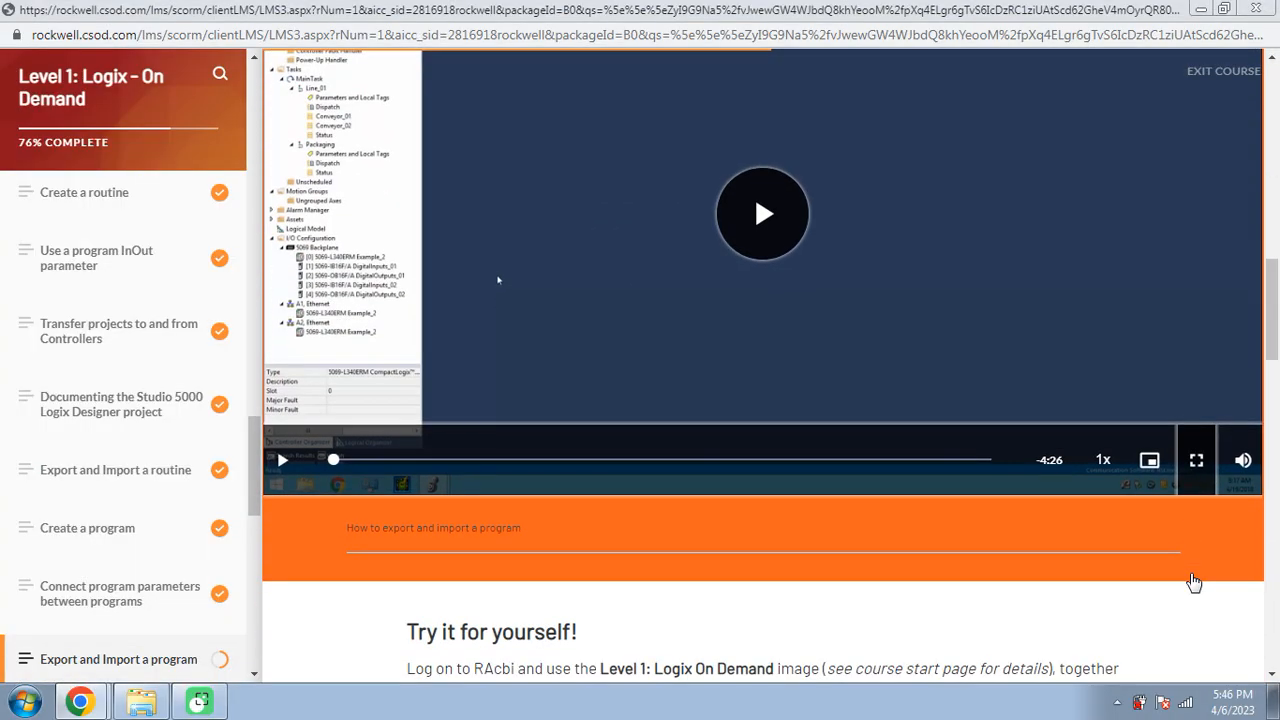
scroll(1193, 581, "down", 4)
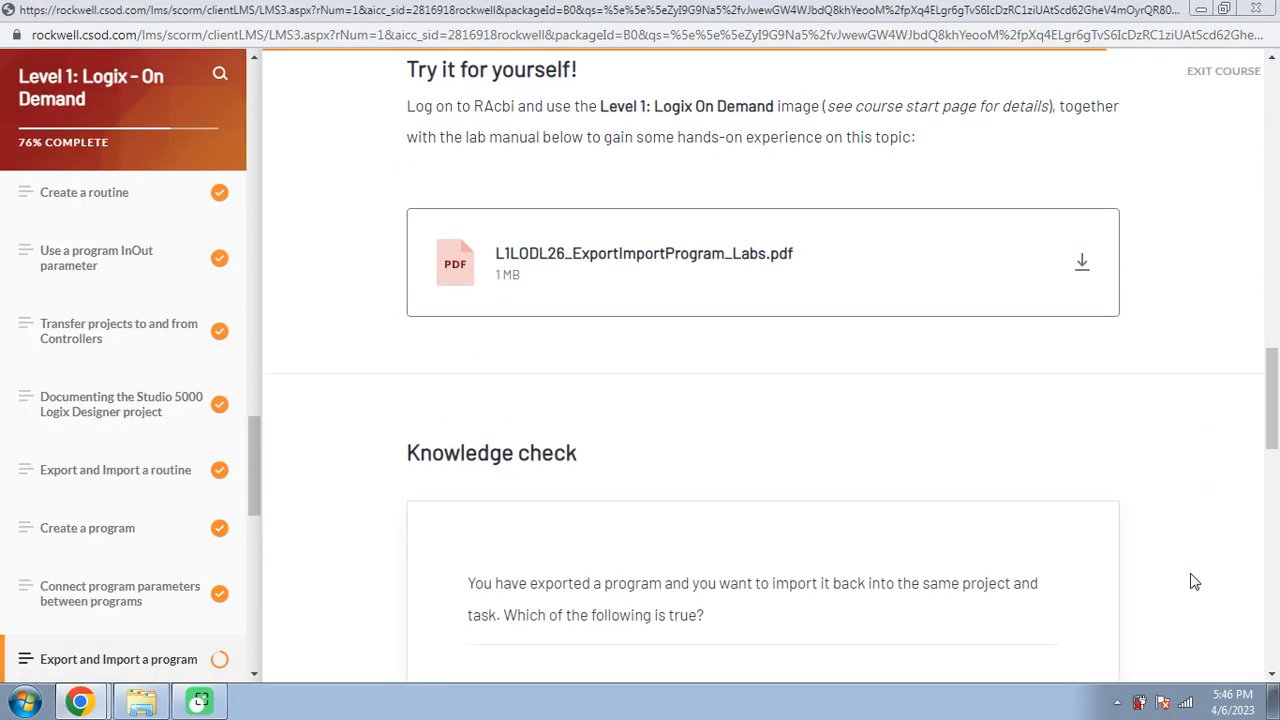
scroll(1193, 581, "down", 4)
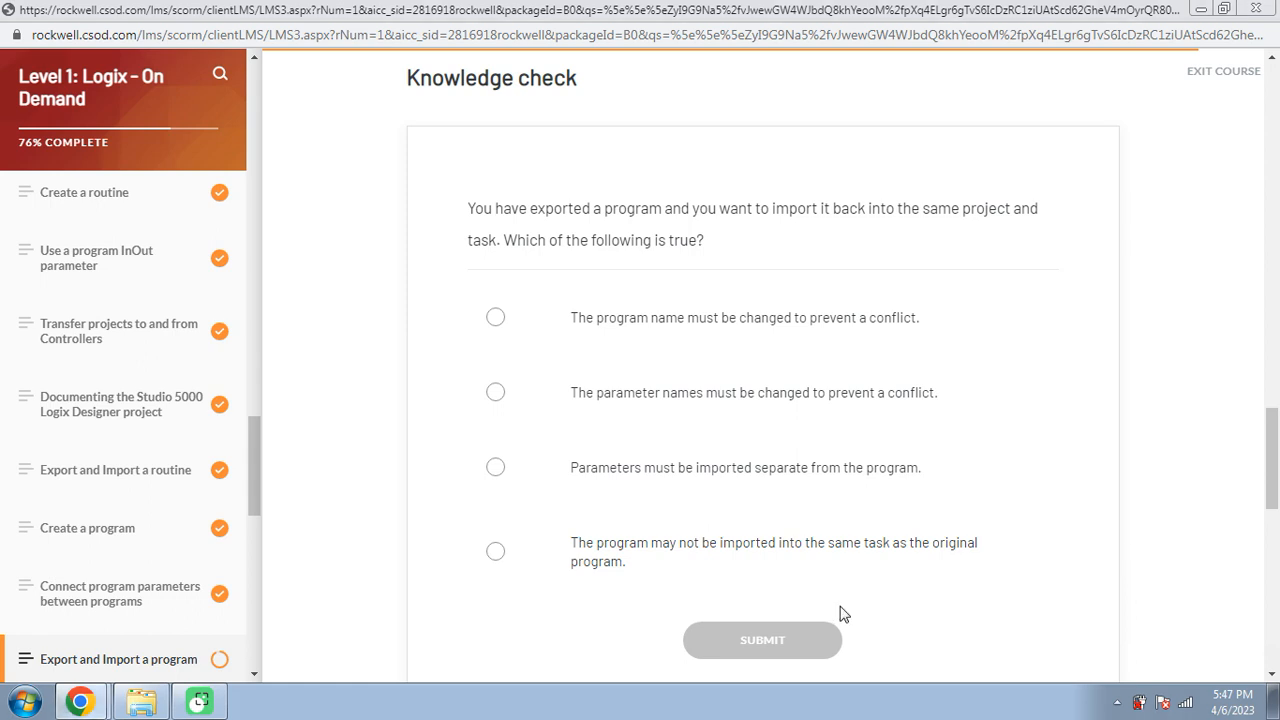
left_click(738, 318)
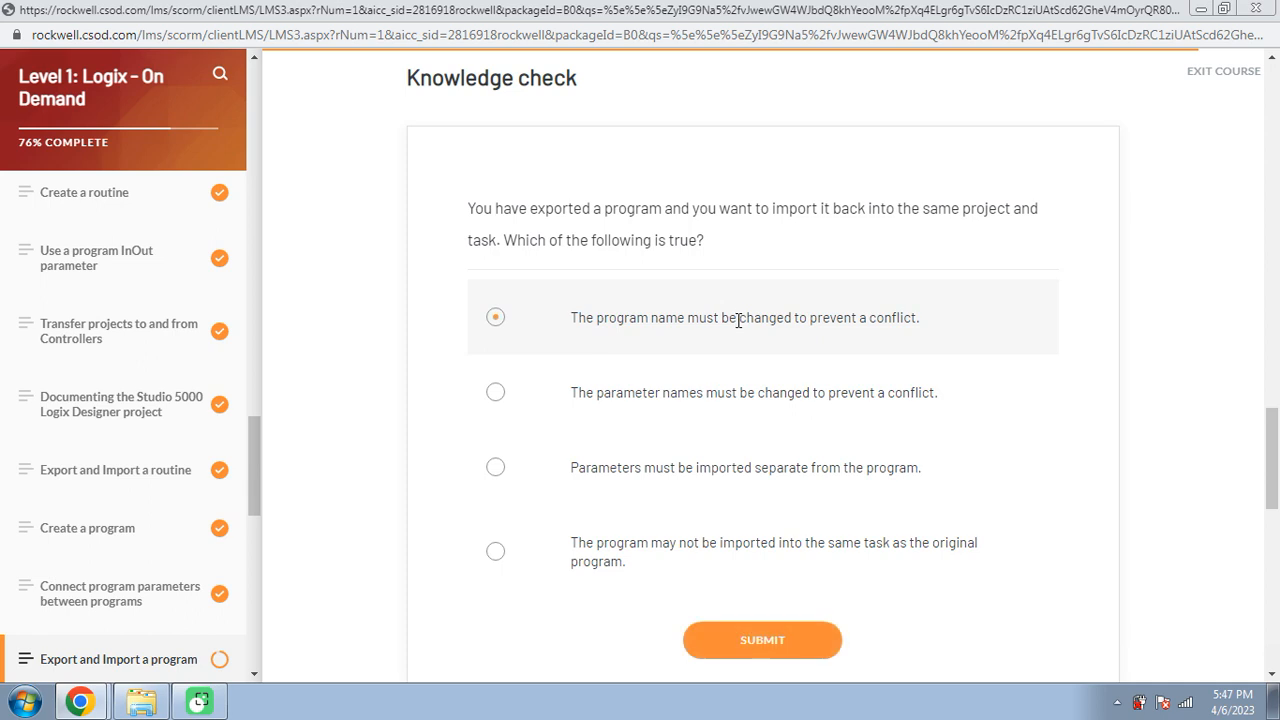
left_click(755, 641)
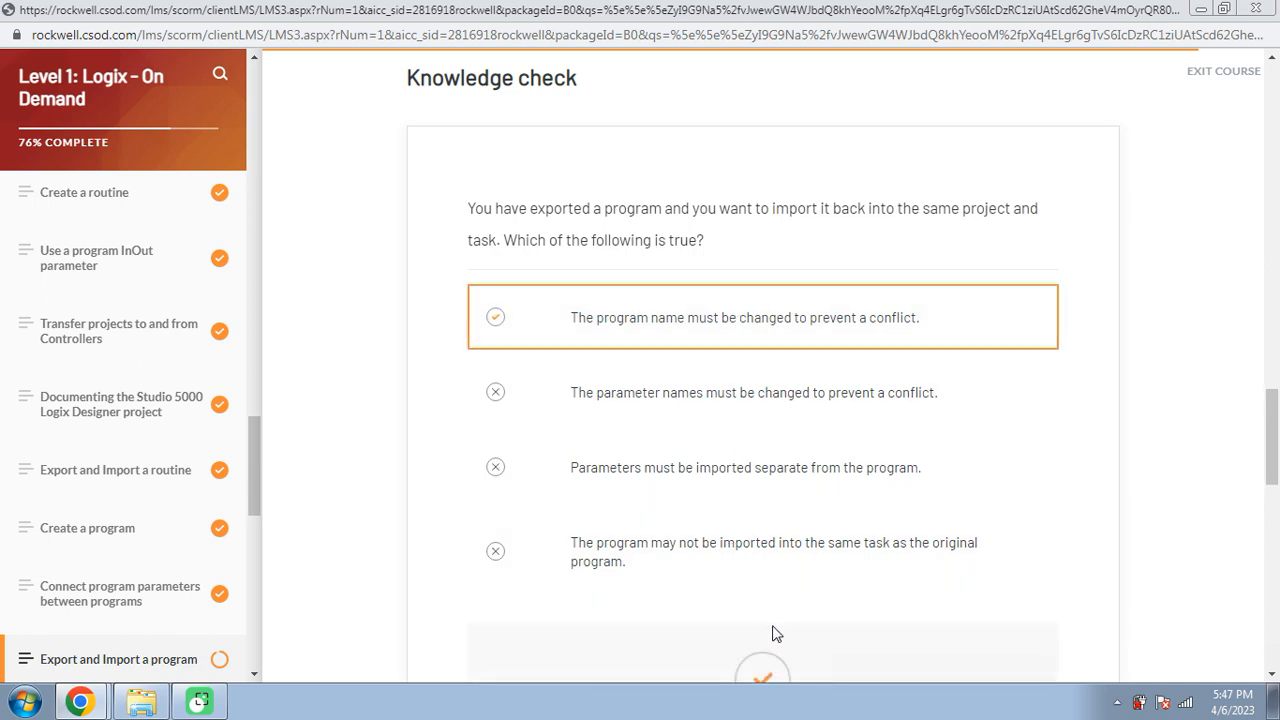
scroll(775, 632, "down", 1)
scroll(775, 627, "down", 3)
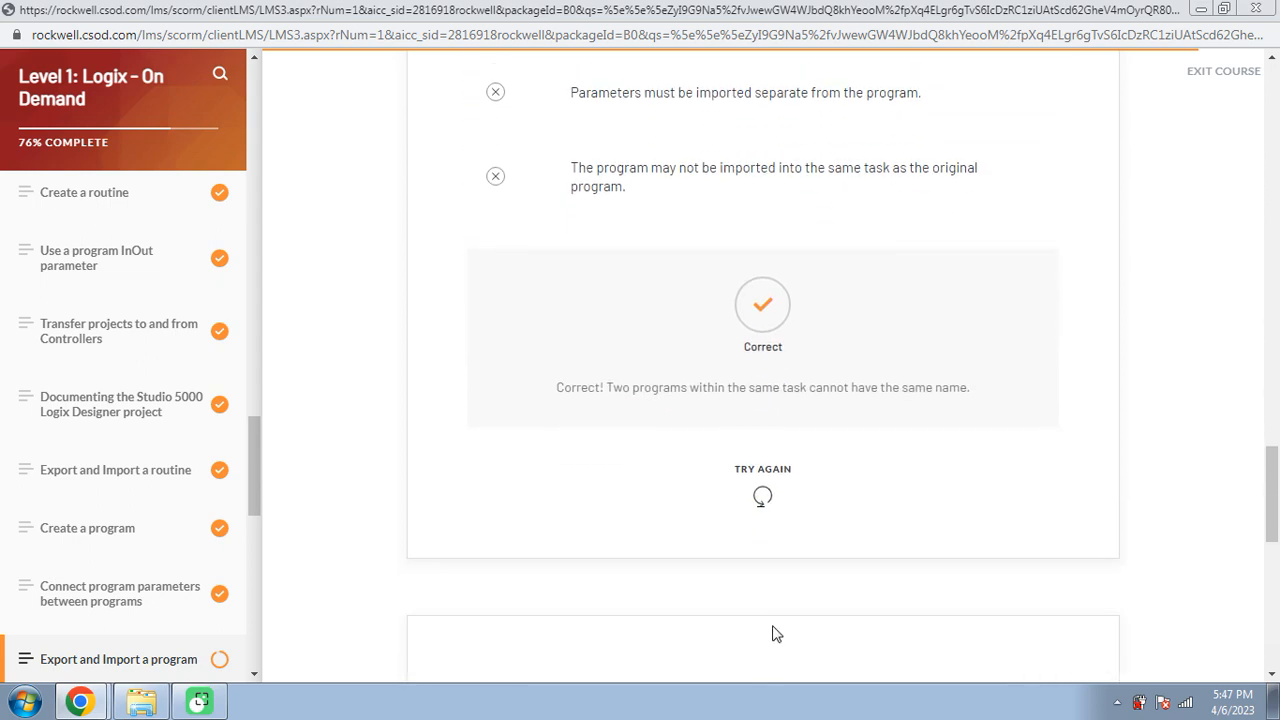
- Answer the process skids question with "You can simply modify the hardware tags to represent the modules wired to the particular skid."
scroll(775, 633, "down", 6)
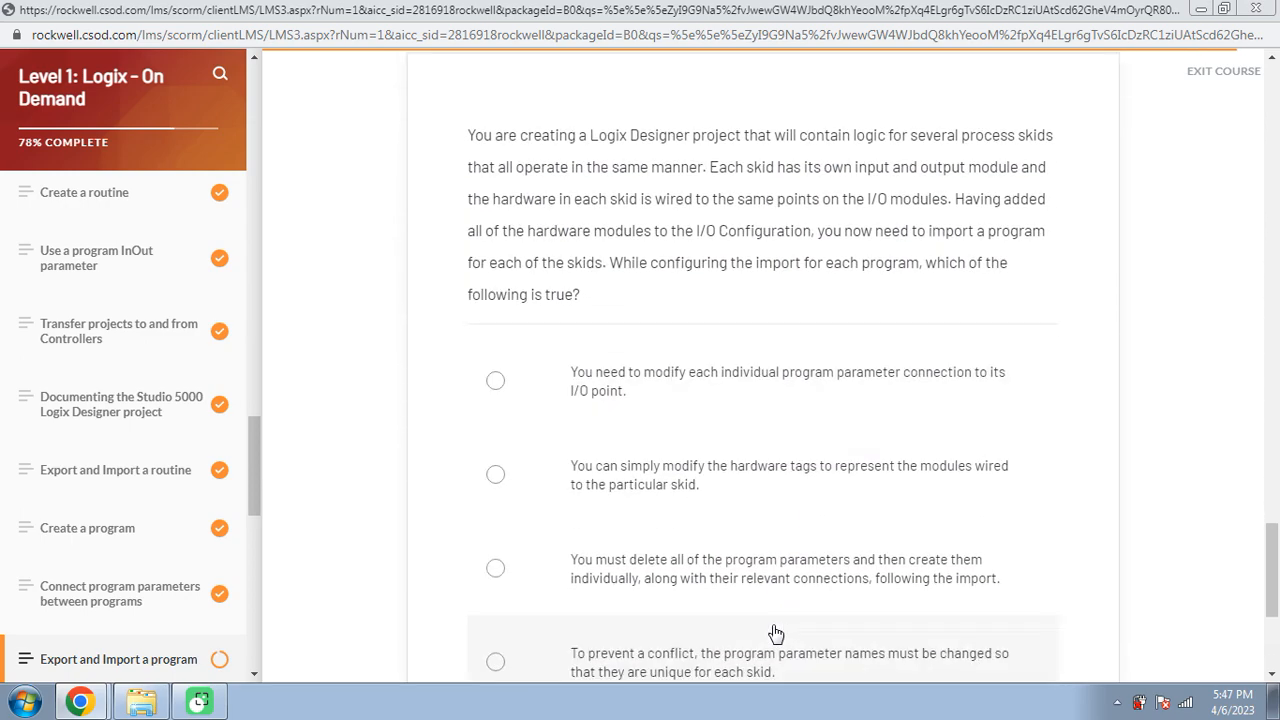
scroll(774, 626, "down", 1)
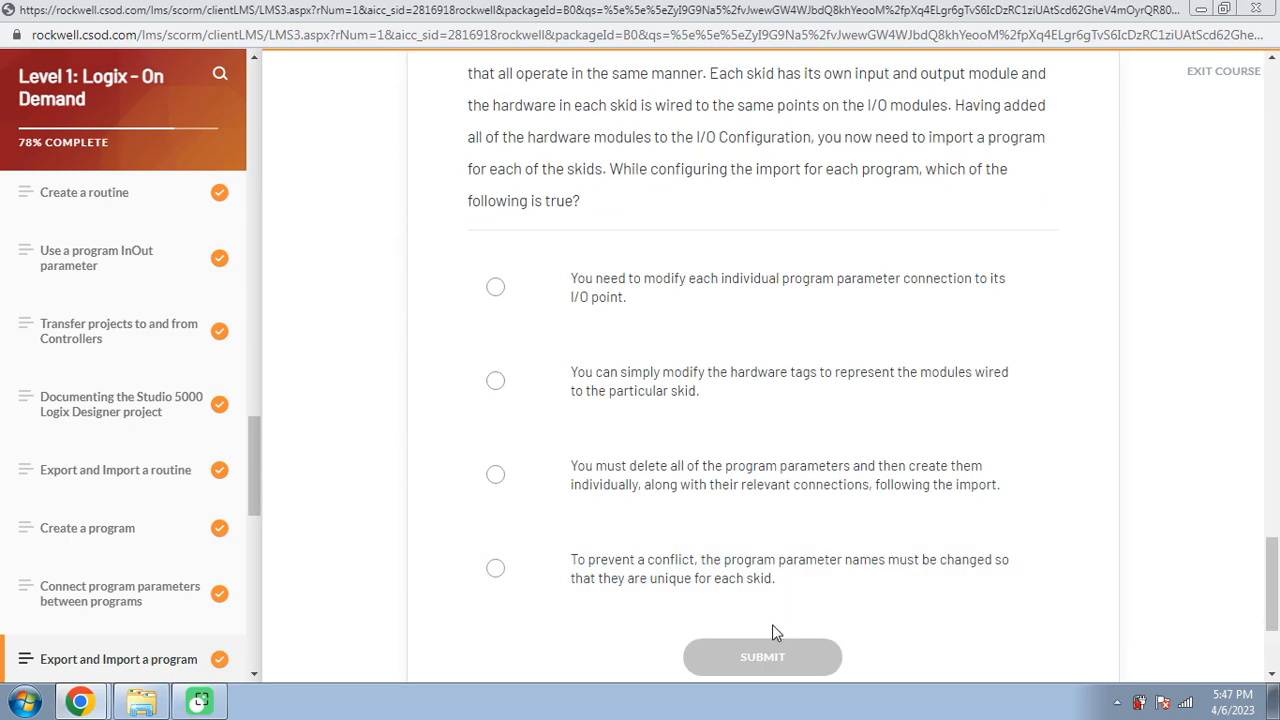
scroll(773, 625, "up", 1)
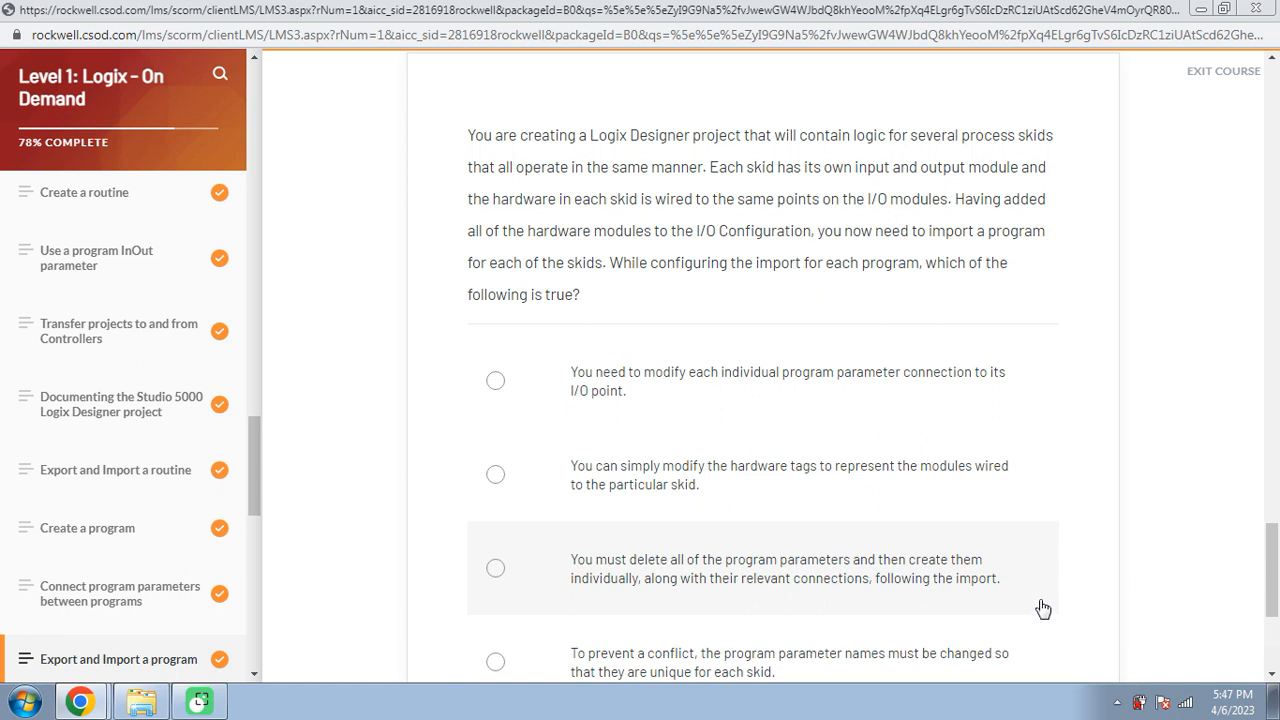
scroll(1030, 612, "down", 1)
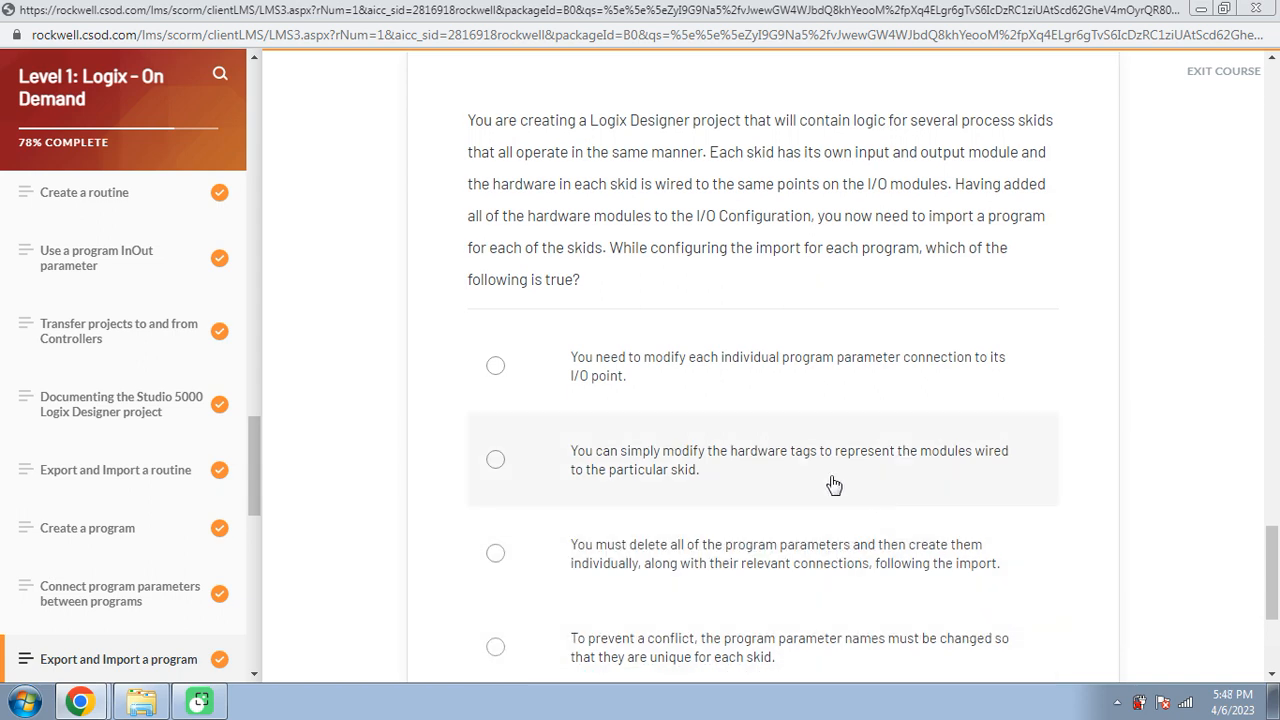
left_click(698, 467)
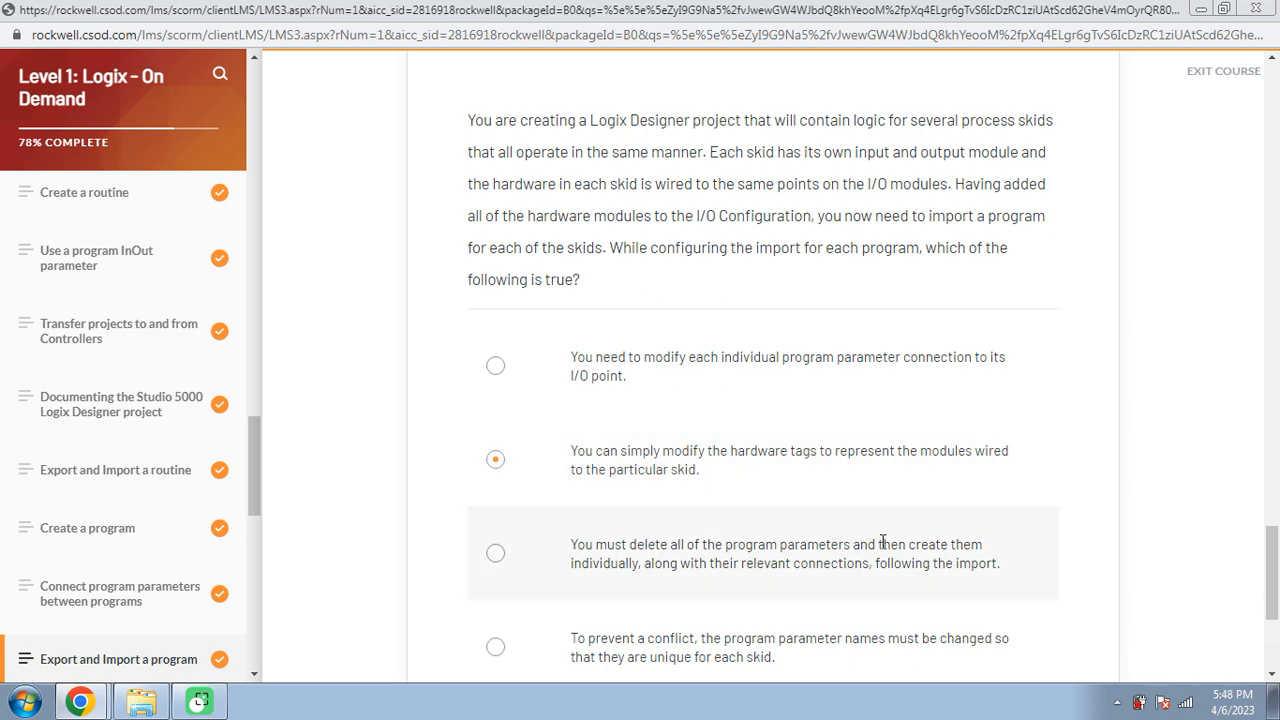
scroll(872, 548, "down", 2)
left_click(794, 557)
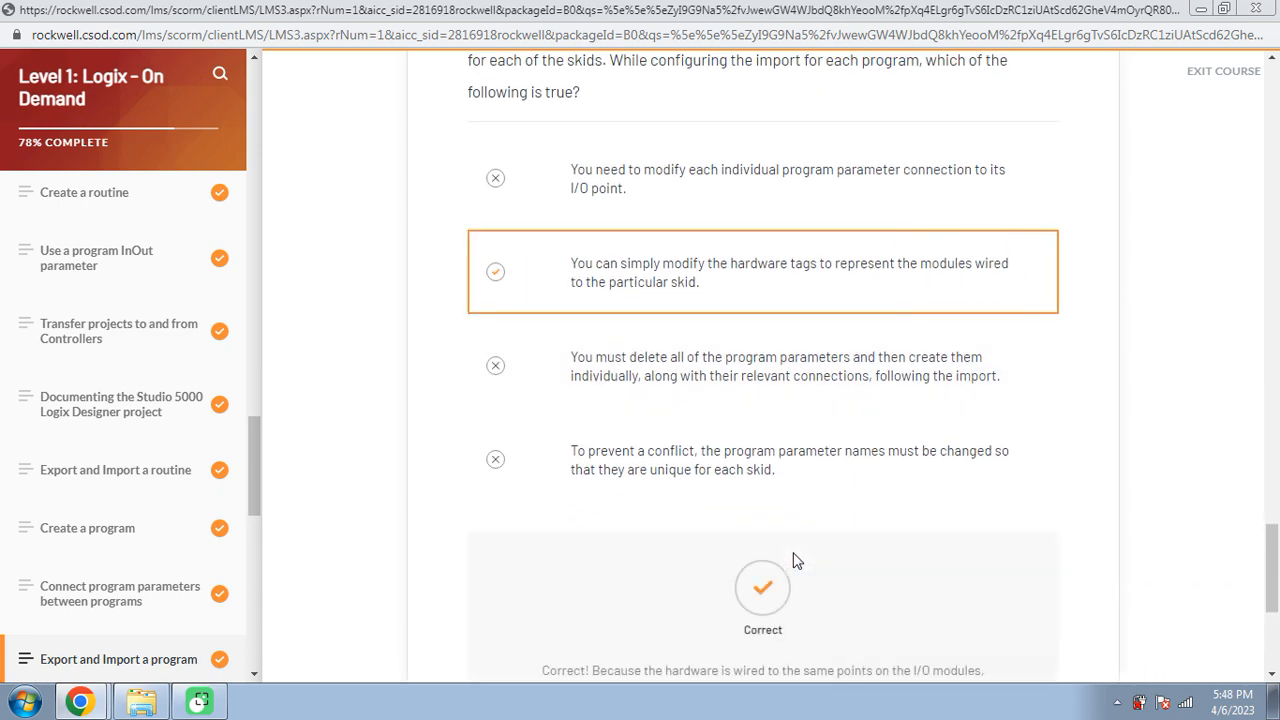
scroll(795, 560, "down", 3)
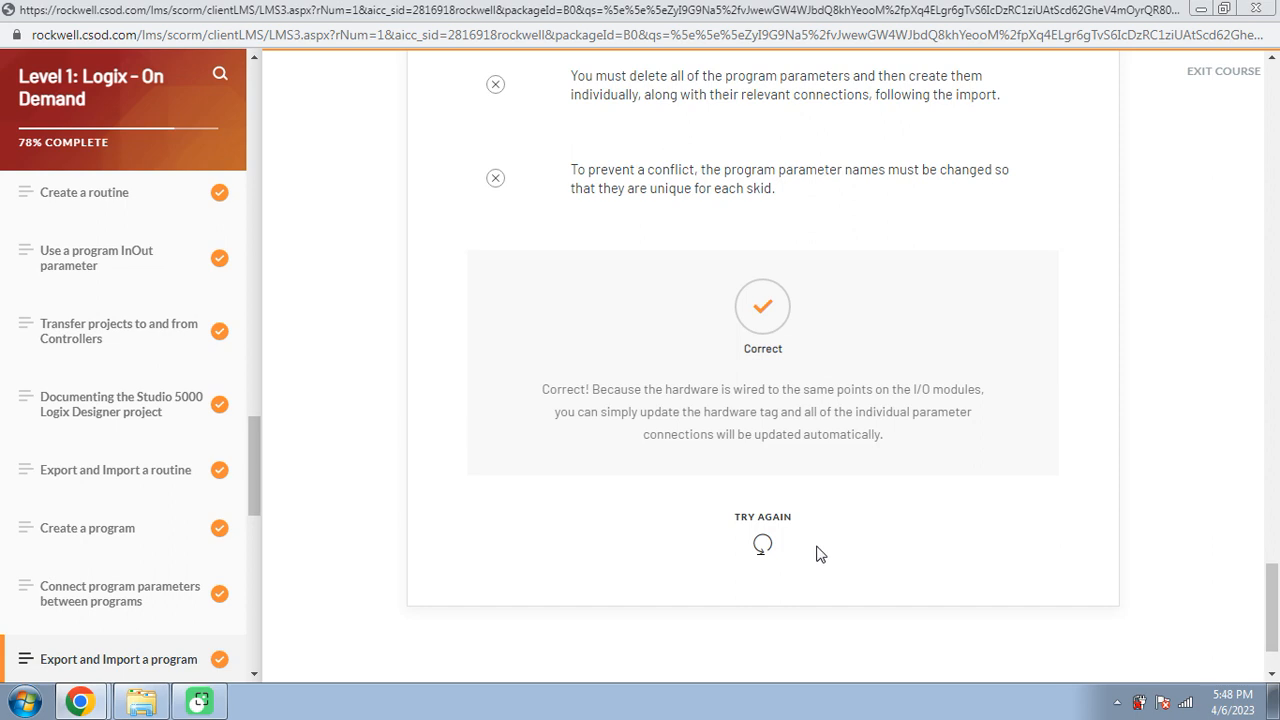